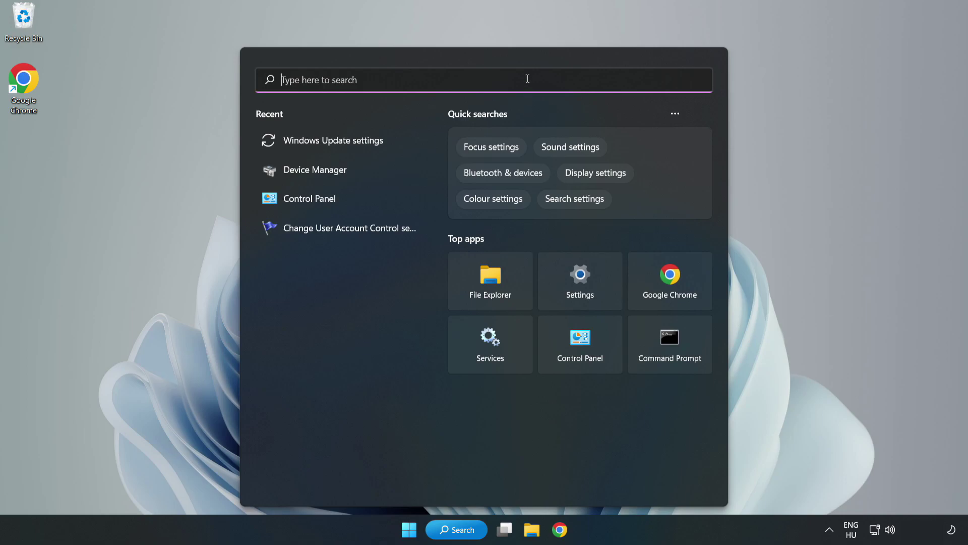
Search Windows for "device manager", open Device Manager and move its window nearer the middle of the desktop
{"action": "type", "text": "device"}
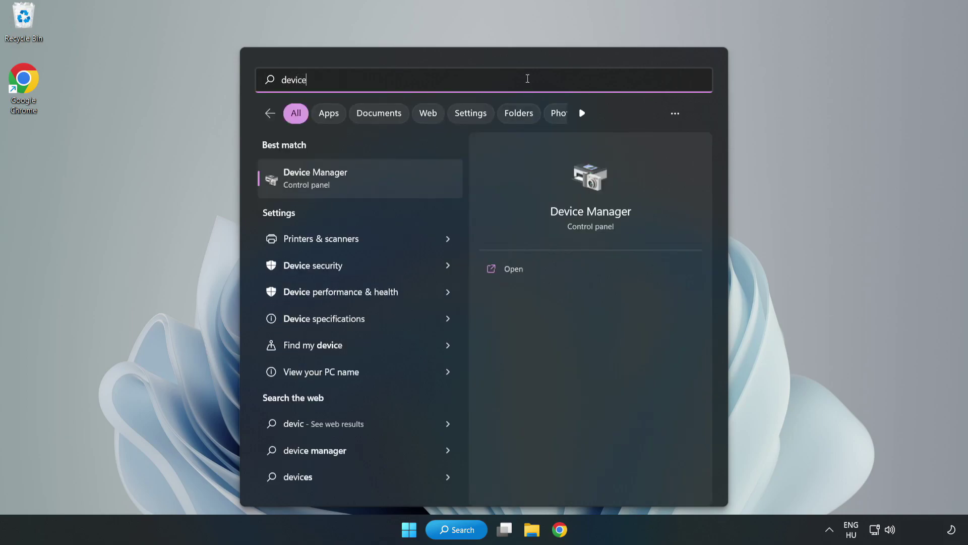
{"action": "type", "text": " manager"}
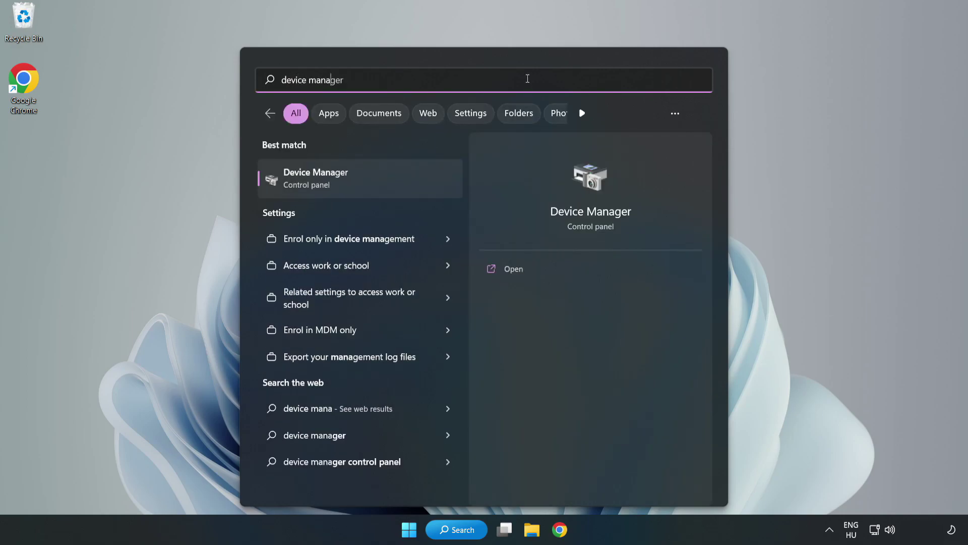
{"action": "left_click", "coordinate": [360, 185]}
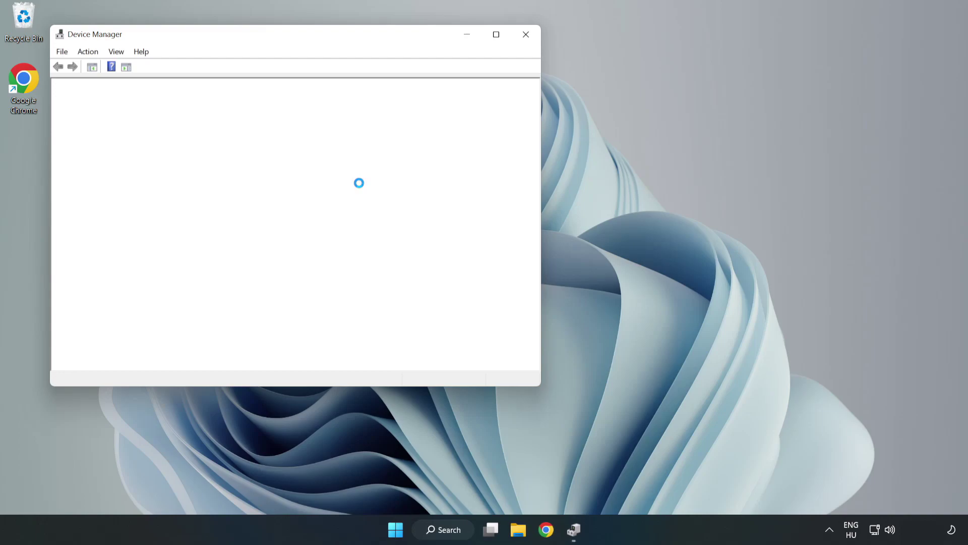
{"action": "left_click_drag", "start_coordinate": [261, 38], "coordinate": [433, 87]}
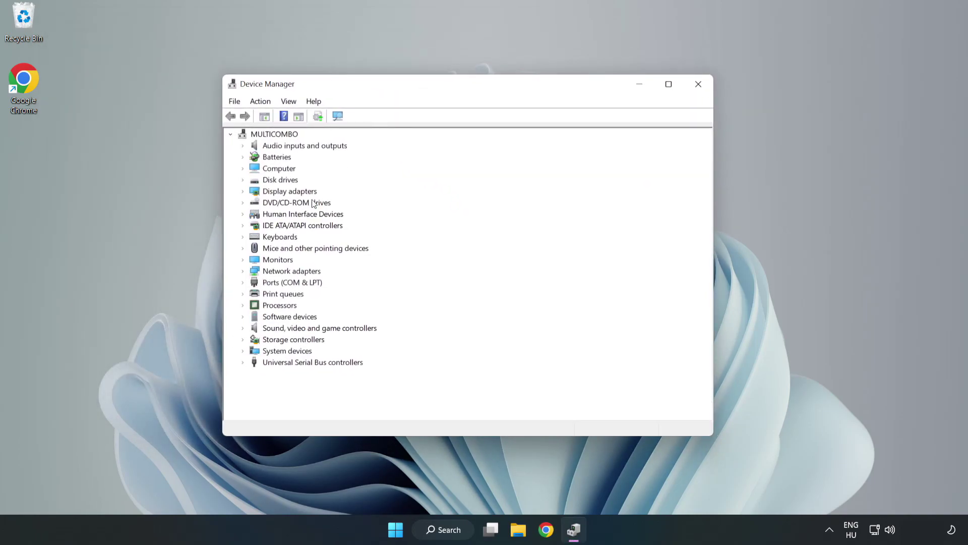
Run an automatic driver search for the VMware SVGA 3D display adapter, and close the wizard and Device Manager
{"action": "left_click", "coordinate": [260, 194]}
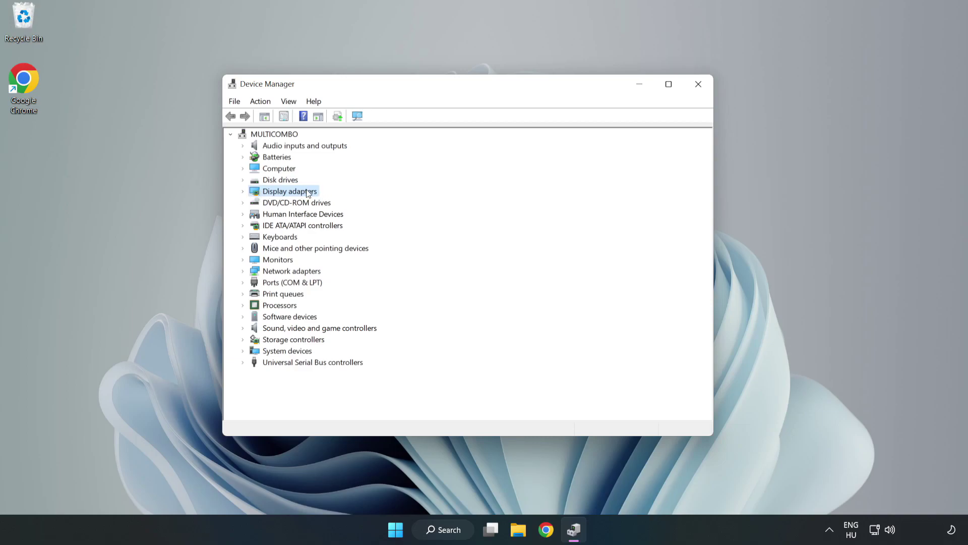
{"action": "left_click", "coordinate": [244, 192]}
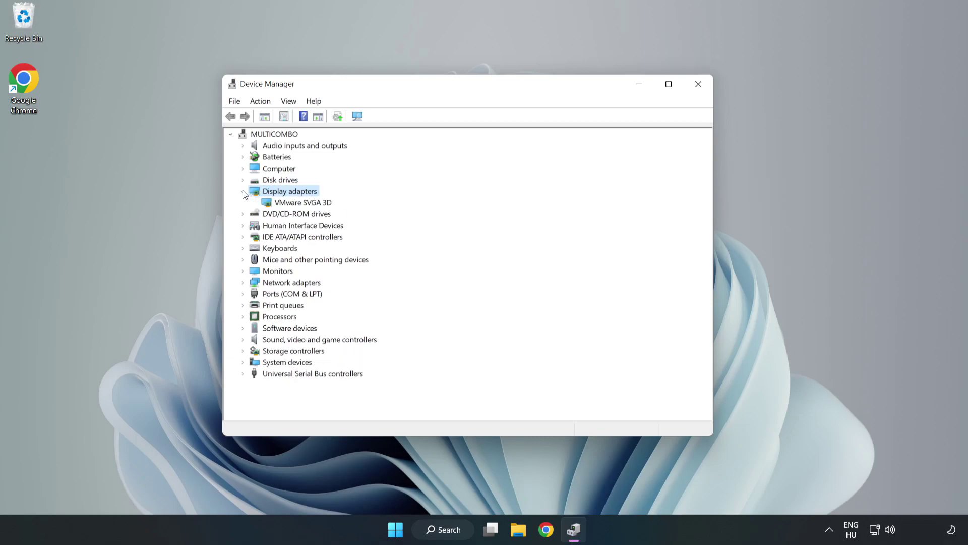
{"action": "left_click", "coordinate": [328, 199]}
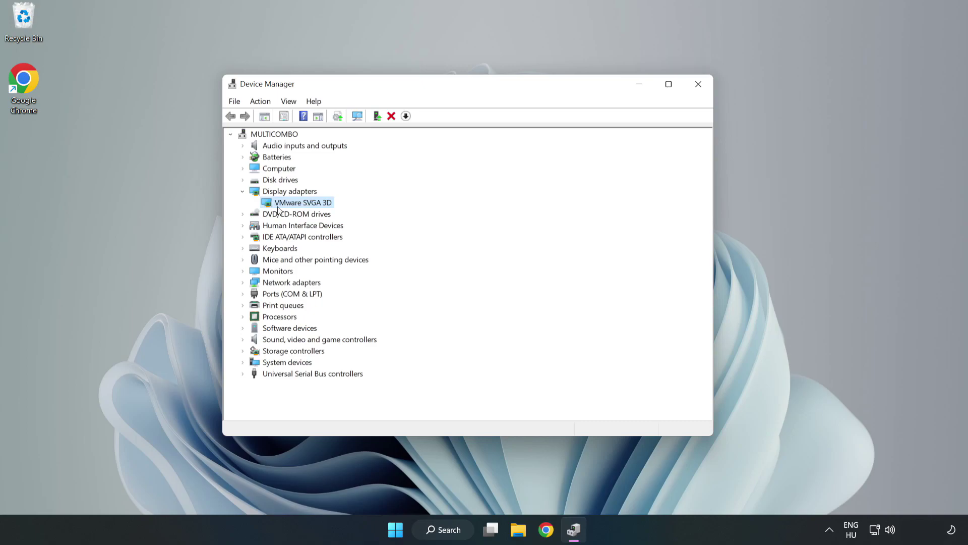
{"action": "right_click", "coordinate": [301, 207]}
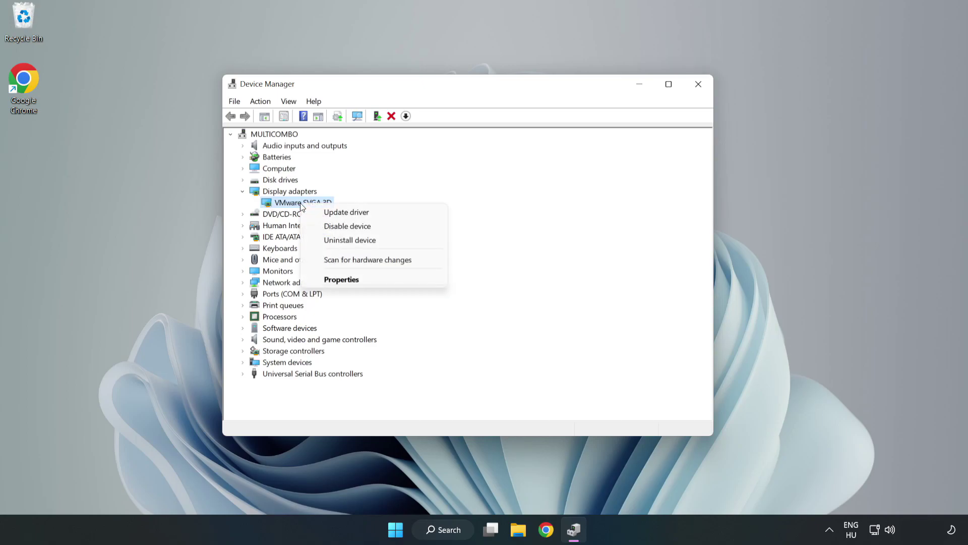
{"action": "left_click", "coordinate": [377, 218]}
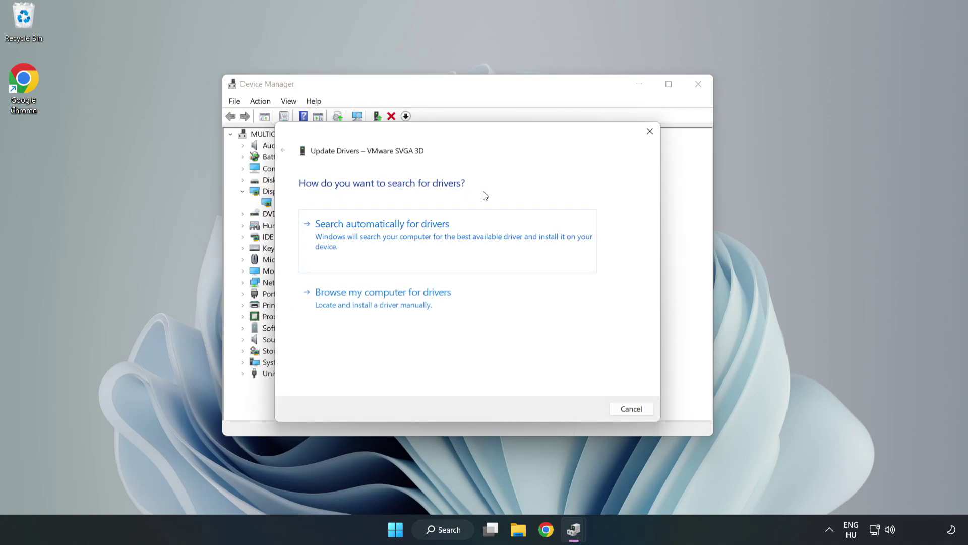
{"action": "left_click", "coordinate": [386, 236]}
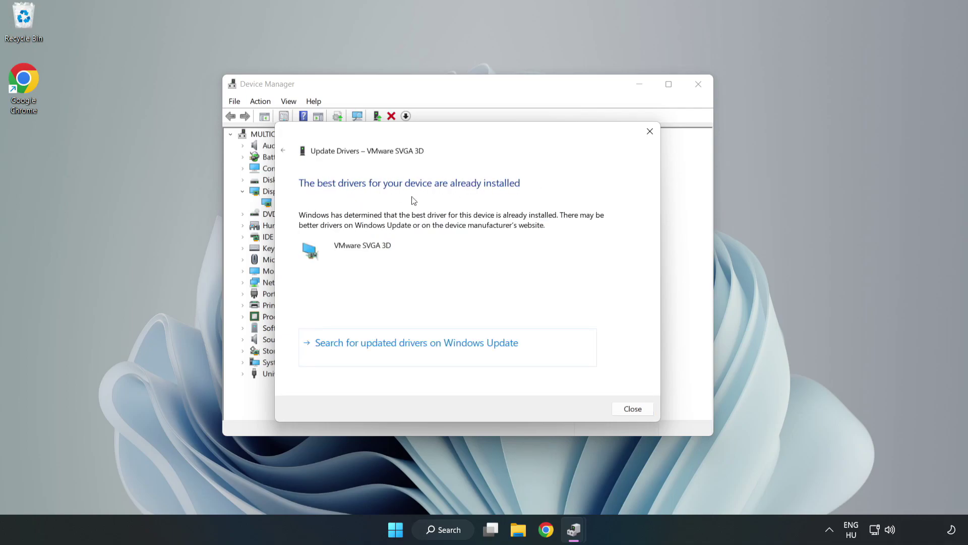
{"action": "left_click", "coordinate": [634, 410]}
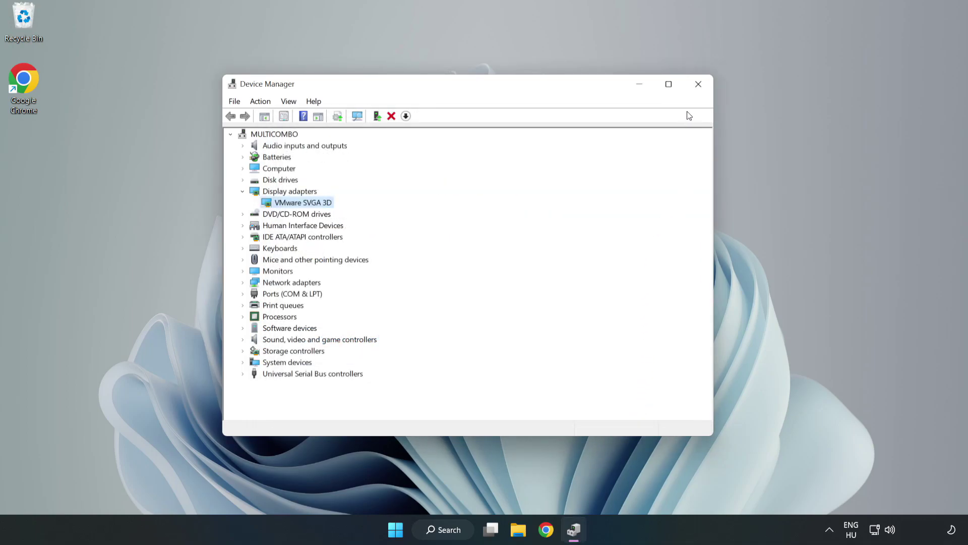
{"action": "left_click", "coordinate": [700, 89]}
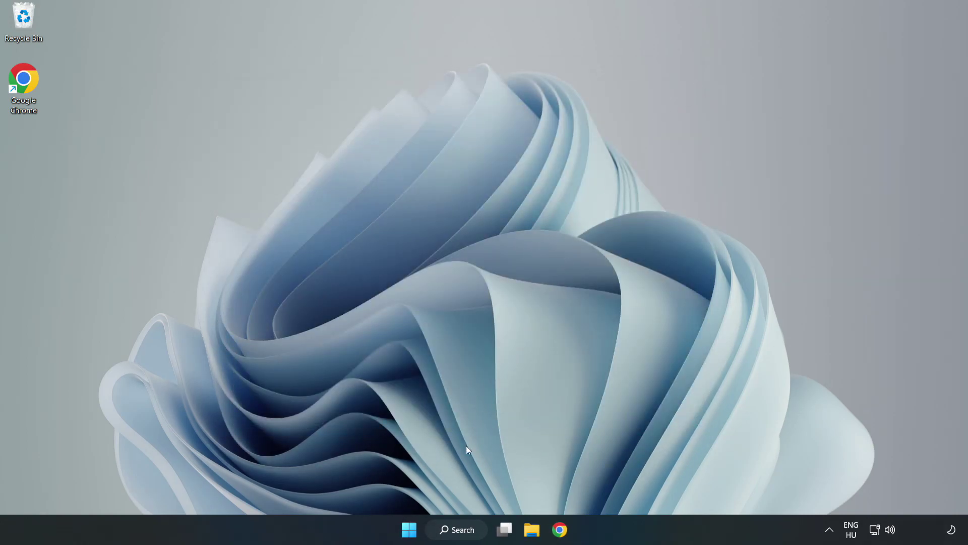
Open the Windows Update settings, check for updates and close Settings
{"action": "left_click", "coordinate": [460, 530]}
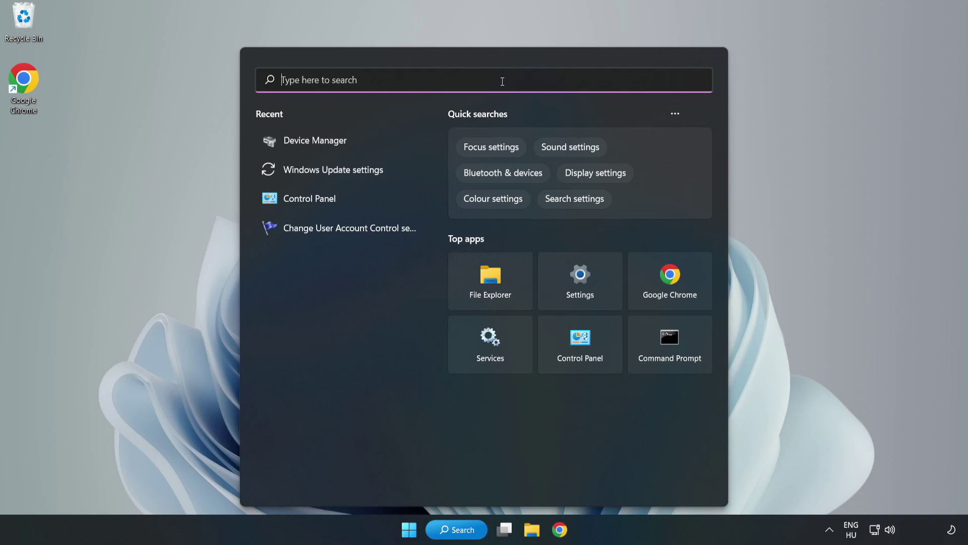
{"action": "type", "text": "updates"}
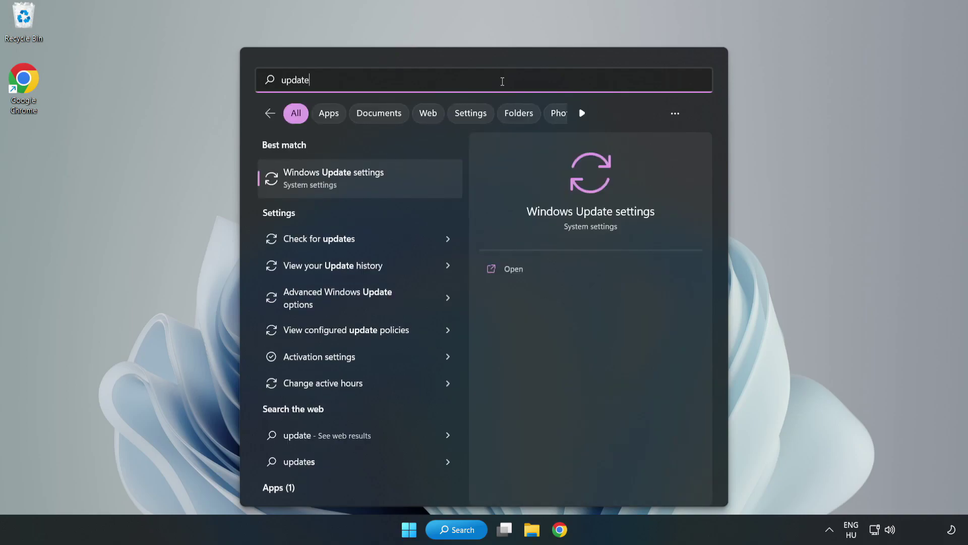
{"action": "left_click", "coordinate": [344, 180]}
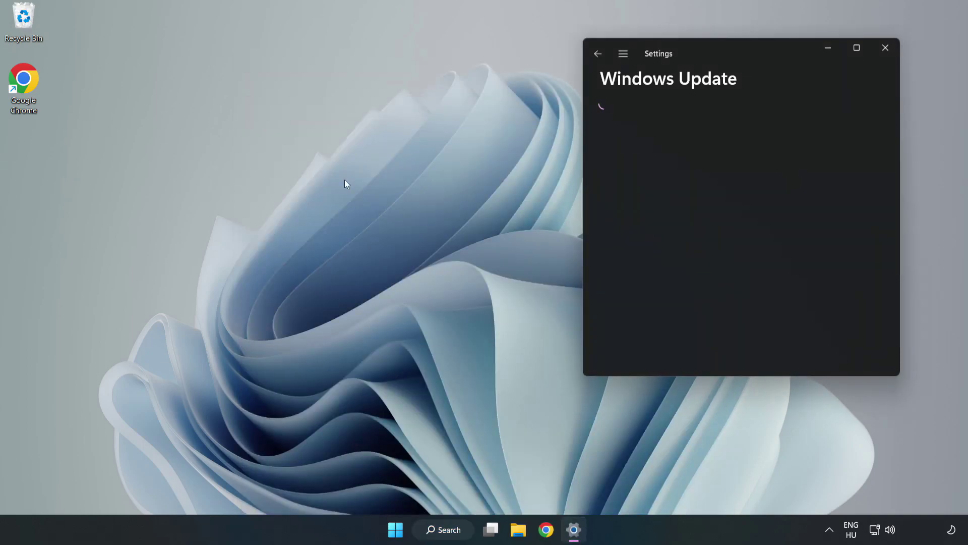
{"action": "left_click", "coordinate": [860, 46]}
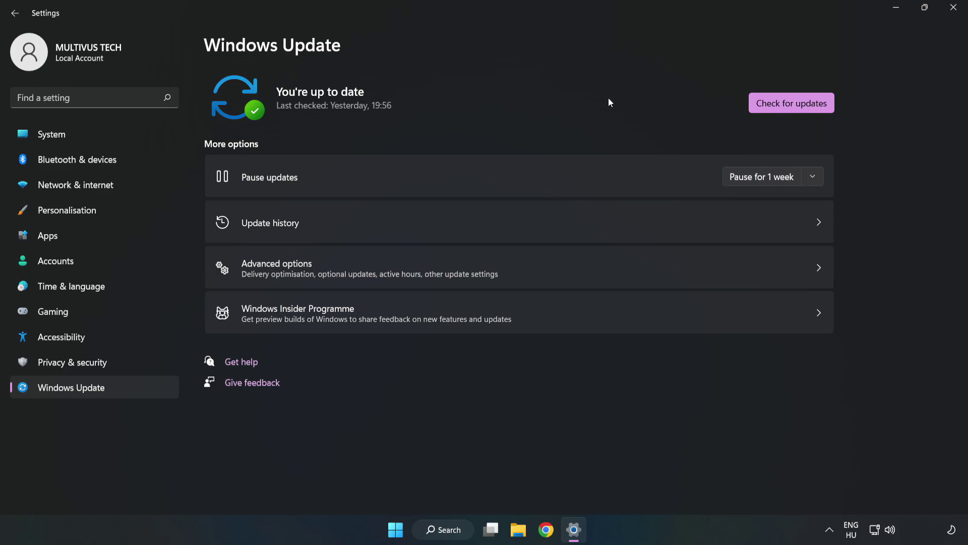
{"action": "left_click", "coordinate": [795, 105]}
{"action": "left_click", "coordinate": [955, 8]}
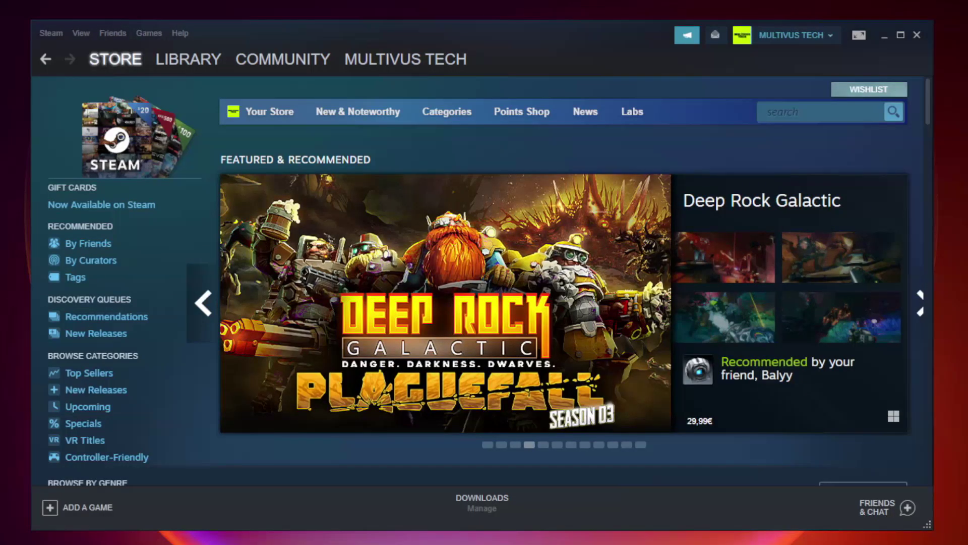
In the Steam library, verify the integrity of the local files of the favourite game YOUR NOT WORKING GAME
{"action": "mouse_move", "coordinate": [182, 61]}
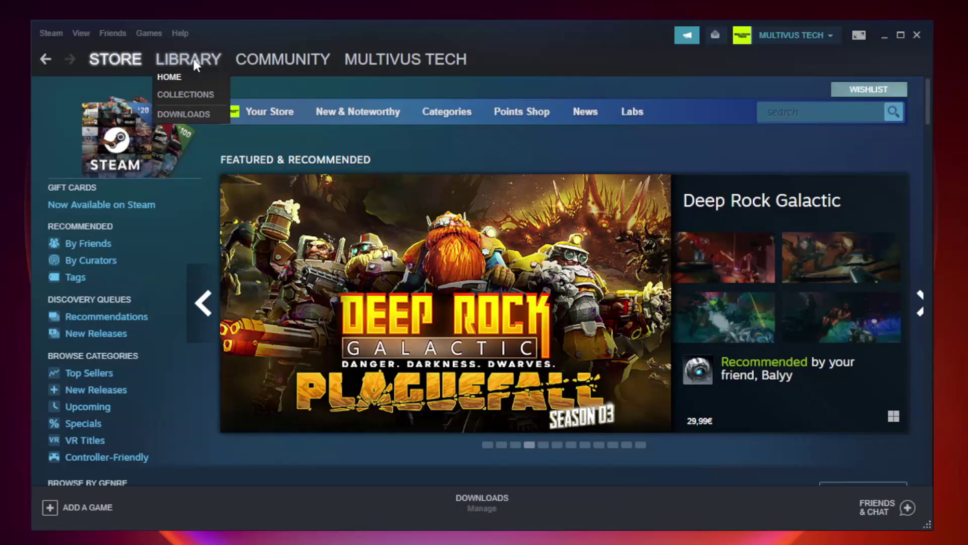
{"action": "left_click", "coordinate": [196, 65]}
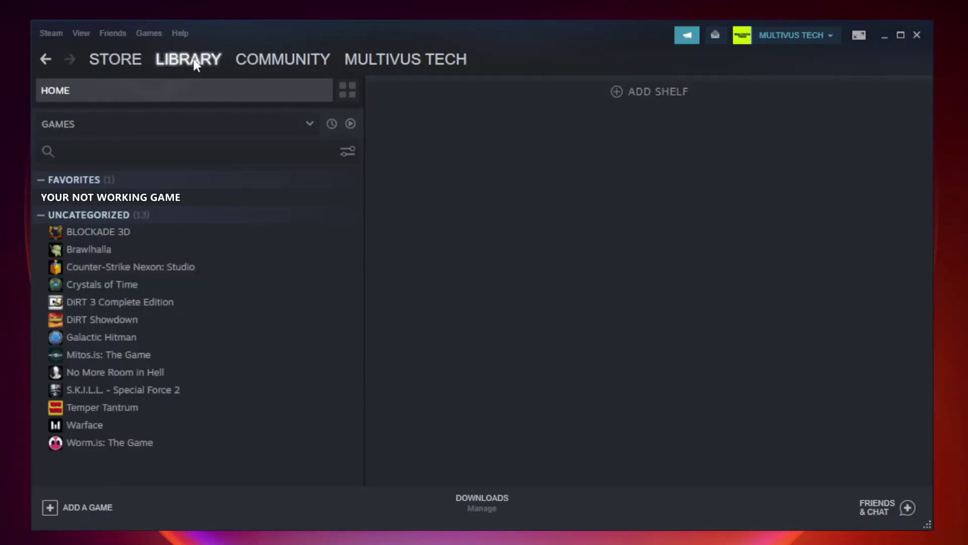
{"action": "left_click", "coordinate": [211, 202]}
{"action": "right_click", "coordinate": [211, 201]}
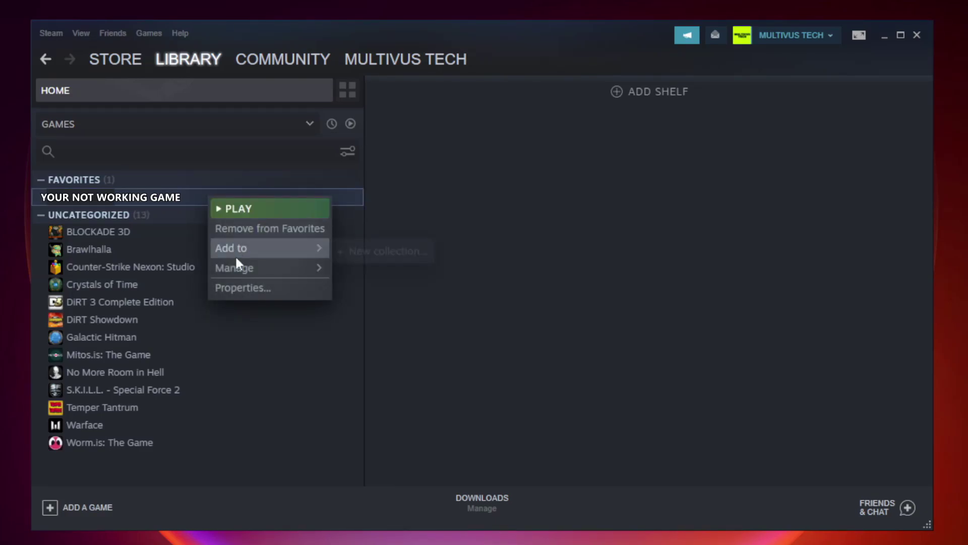
{"action": "left_click", "coordinate": [266, 287]}
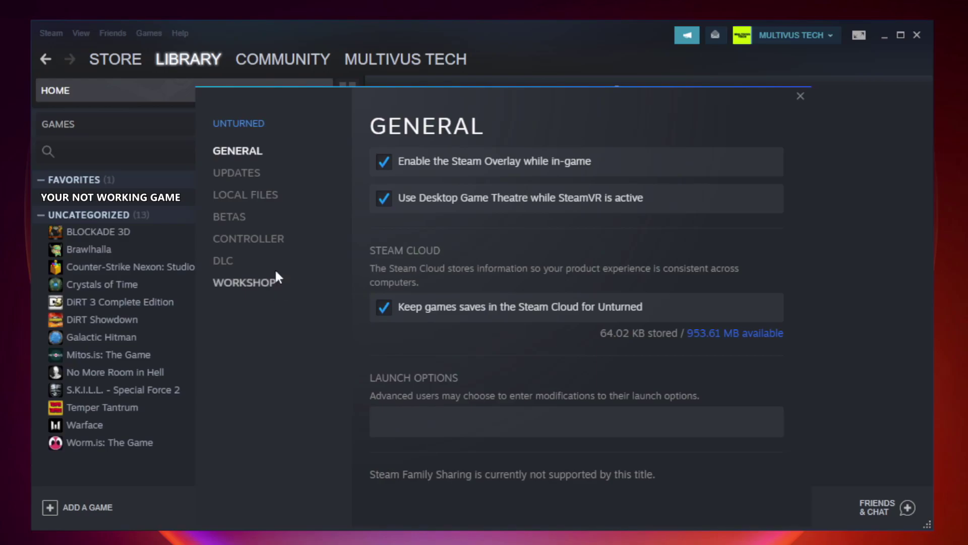
{"action": "left_click", "coordinate": [256, 200]}
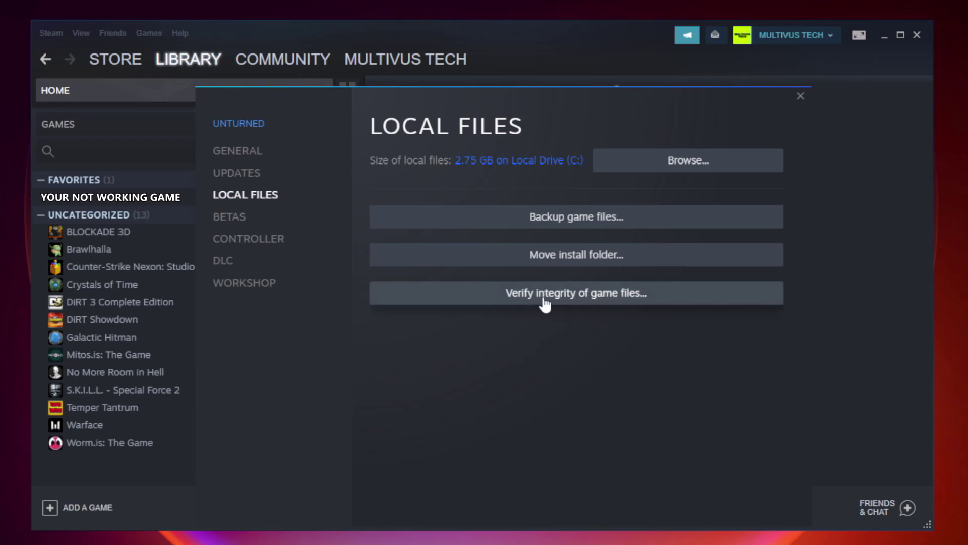
{"action": "left_click", "coordinate": [585, 301]}
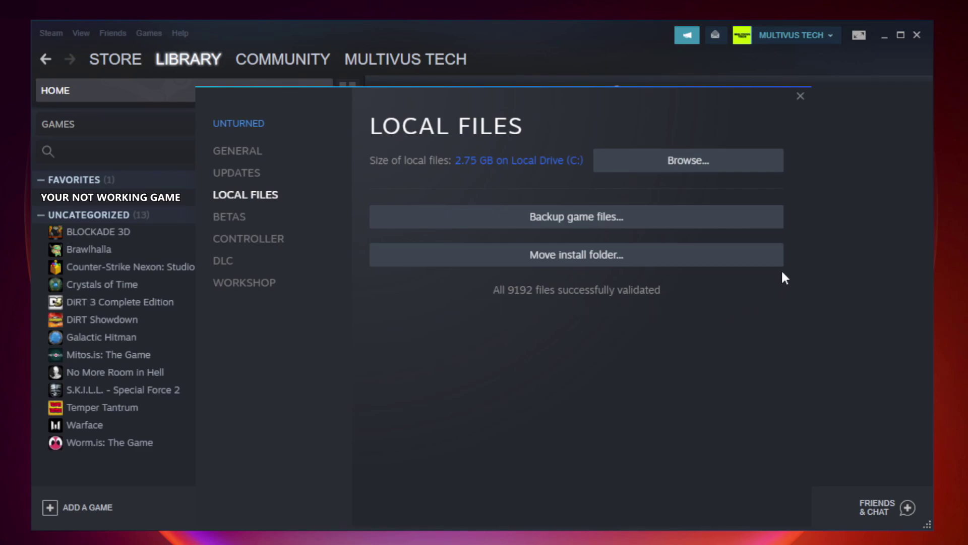
Browse to the game's install folder and open the properties of the YOUR NOT WORKING GAME shortcut
{"action": "left_click", "coordinate": [691, 162]}
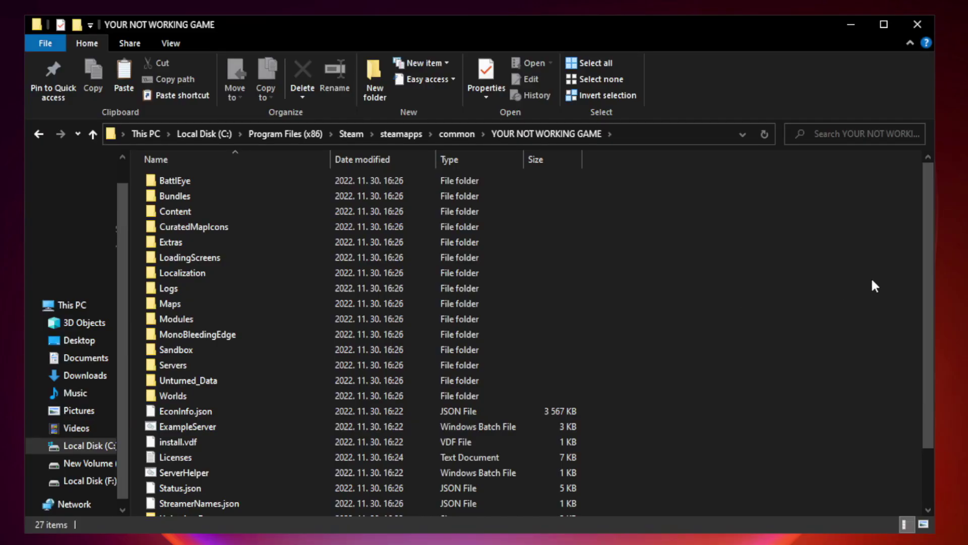
{"action": "left_click_drag", "start_coordinate": [929, 264], "coordinate": [931, 350]}
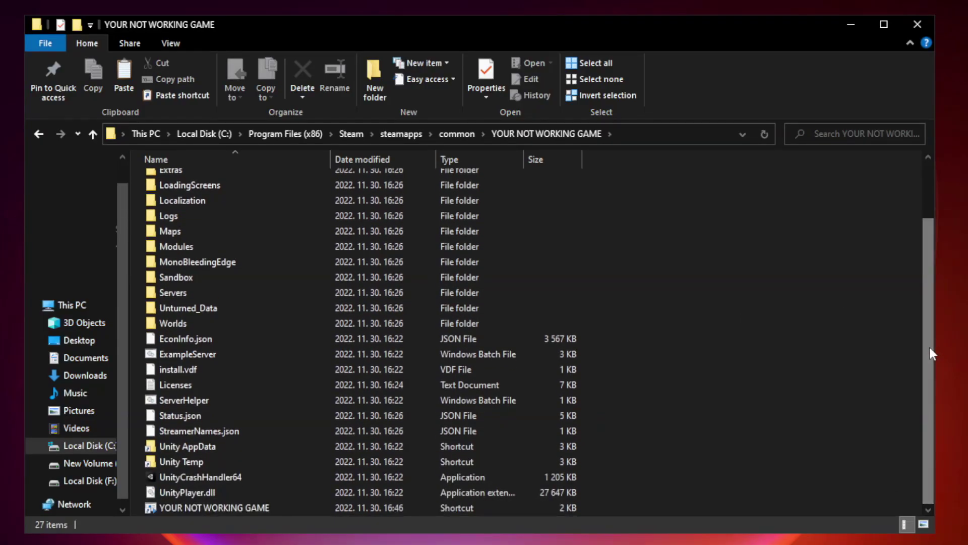
{"action": "left_click", "coordinate": [335, 509]}
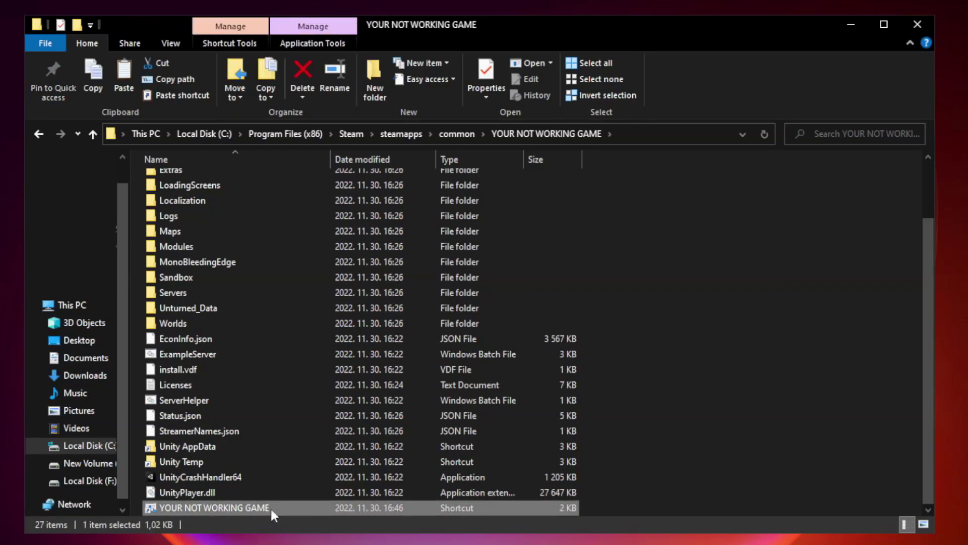
{"action": "right_click", "coordinate": [329, 508]}
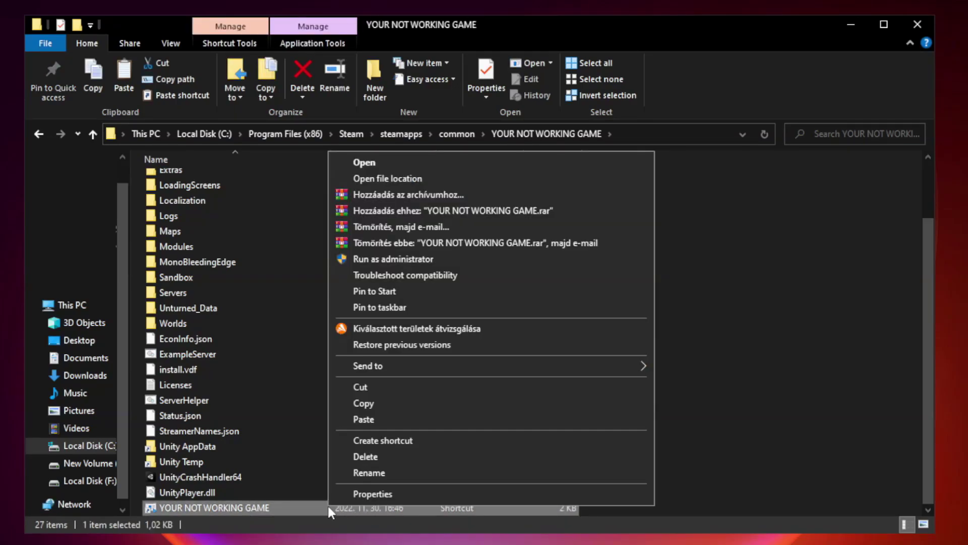
{"action": "left_click", "coordinate": [488, 494]}
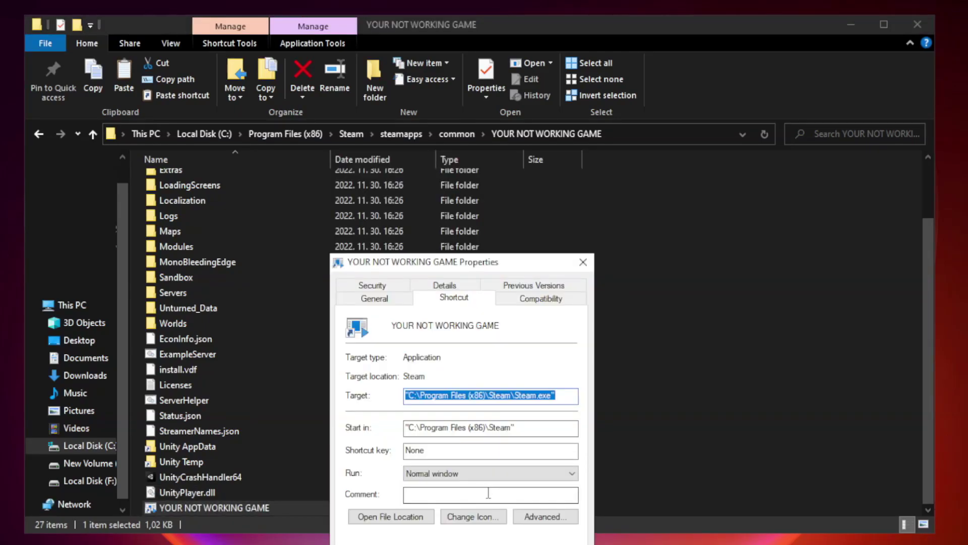
{"action": "left_click_drag", "start_coordinate": [482, 267], "coordinate": [481, 110]}
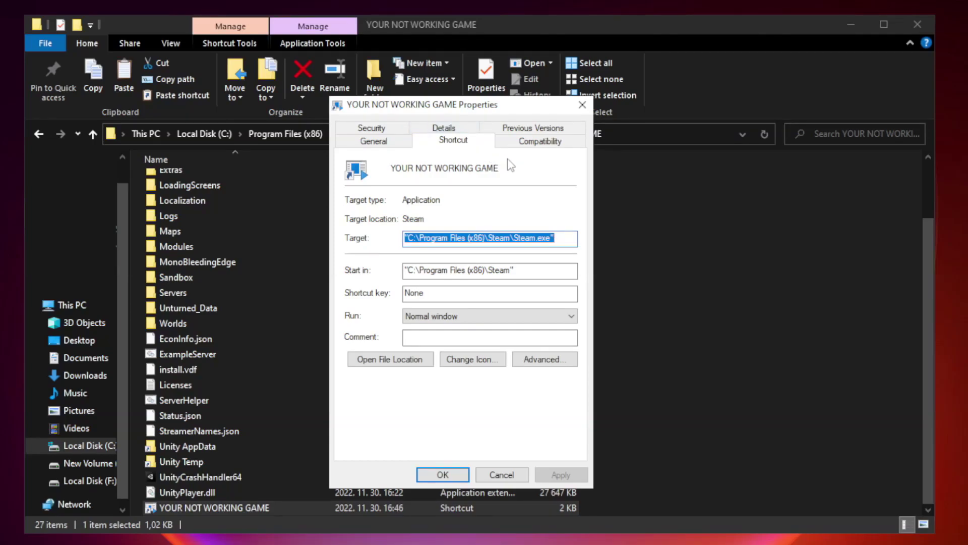
Enable compatibility mode for the game shortcut and set it to Windows 8
{"action": "left_click", "coordinate": [538, 147]}
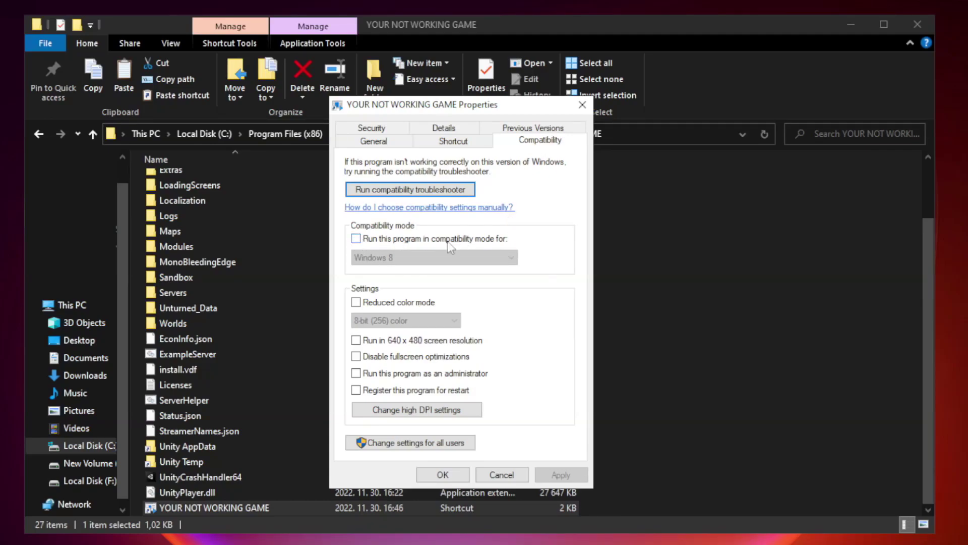
{"action": "left_click", "coordinate": [386, 241]}
{"action": "left_click", "coordinate": [413, 256]}
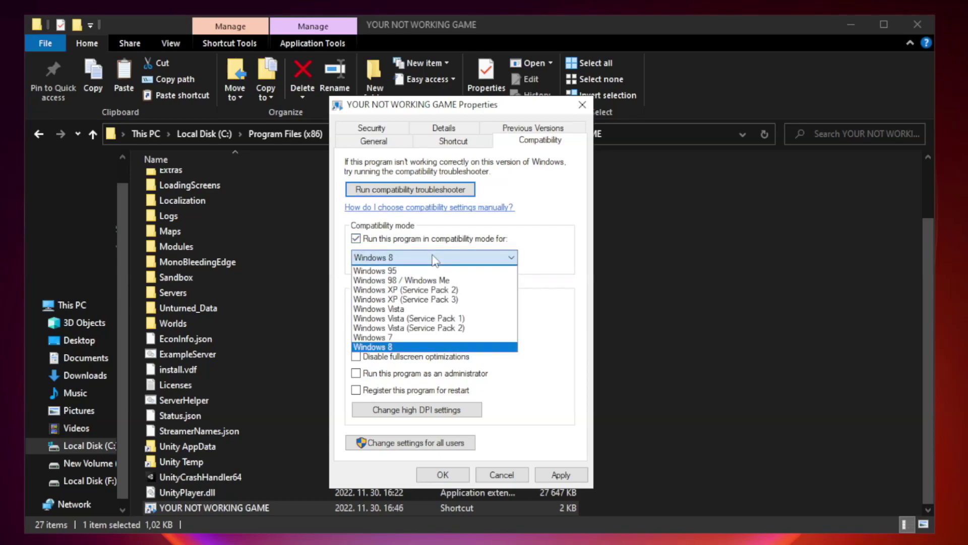
{"action": "left_click", "coordinate": [410, 347]}
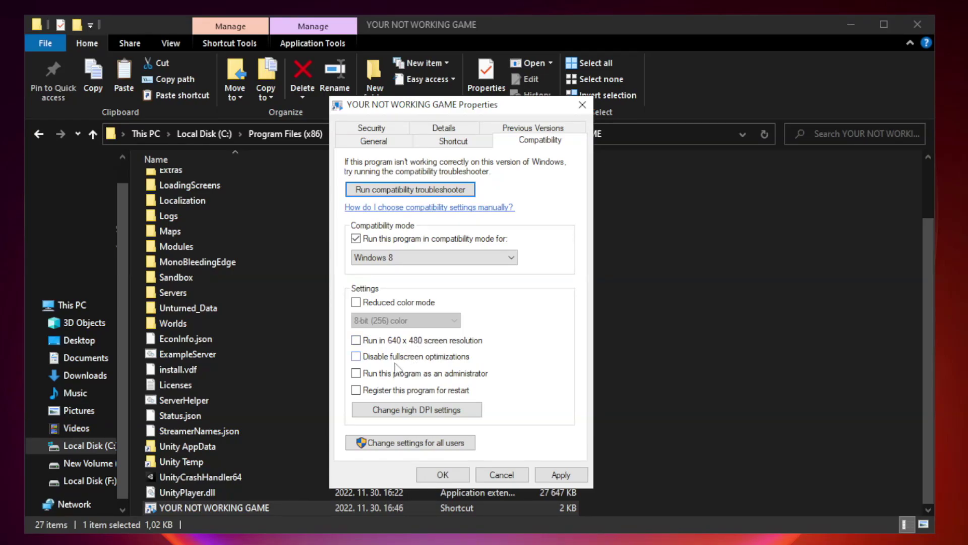
Disable fullscreen optimizations and enable running as administrator for the shortcut, apply the settings, and close the properties and game folder
{"action": "left_click", "coordinate": [379, 361]}
{"action": "left_click", "coordinate": [382, 380]}
{"action": "left_click", "coordinate": [558, 477]}
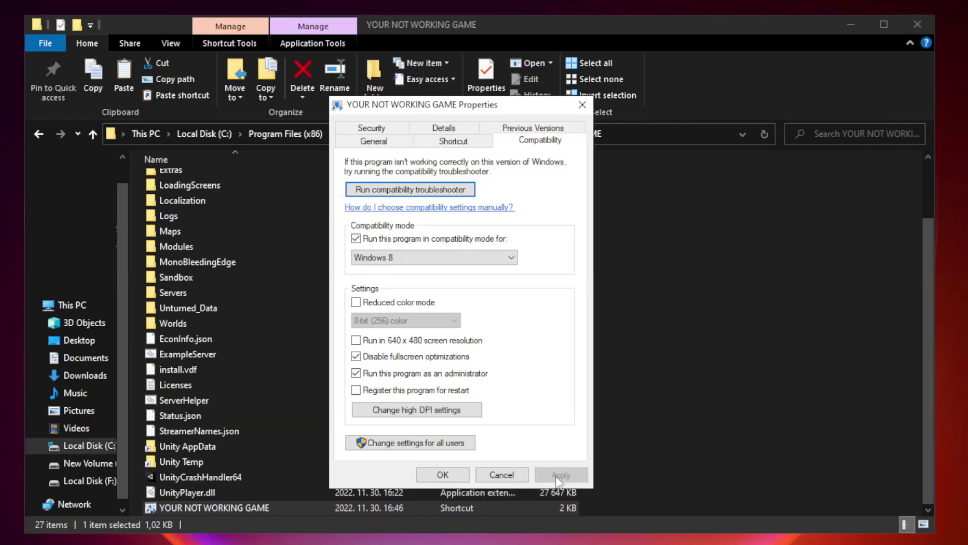
{"action": "left_click", "coordinate": [442, 475]}
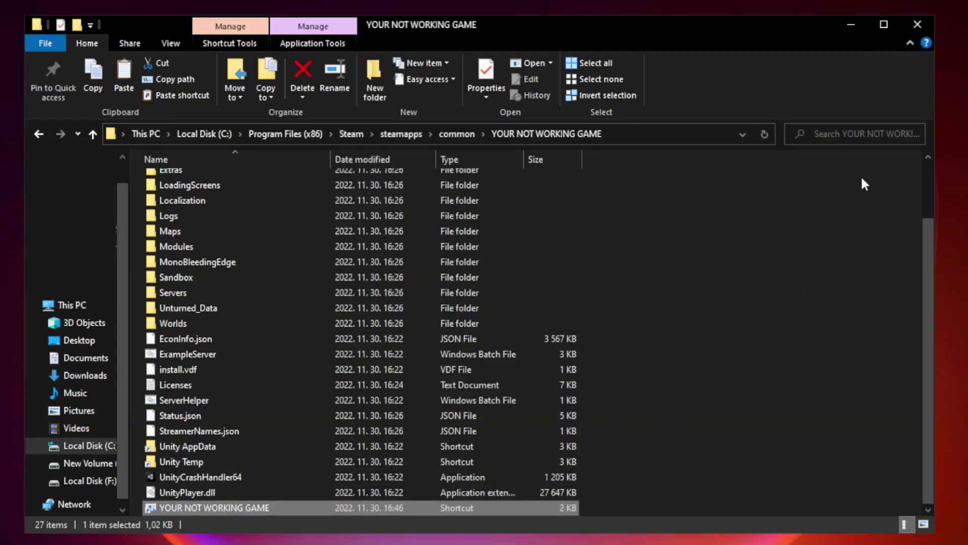
{"action": "left_click", "coordinate": [917, 26]}
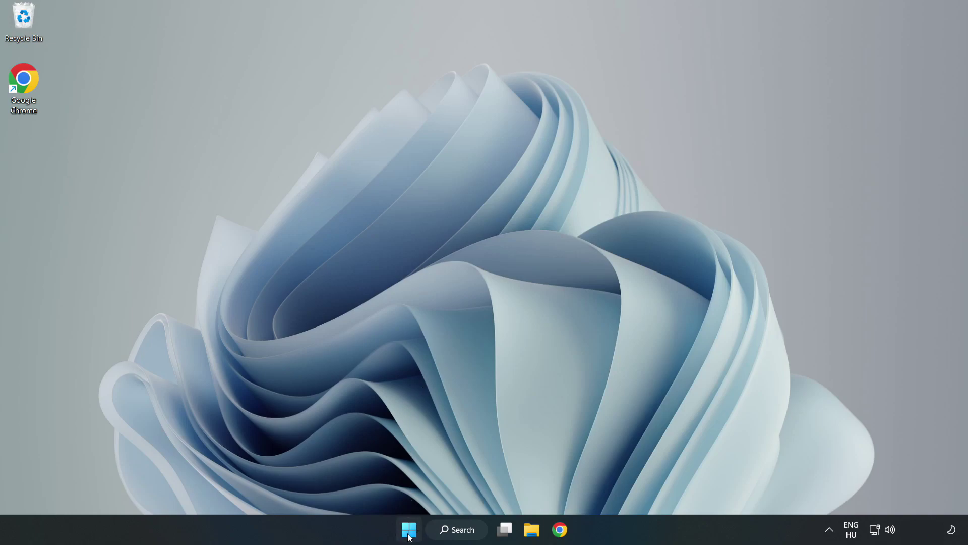
In Task Manager, disable Cortana, Microsoft Edge, Microsoft Teams and Phone Link from running at startup, and close Task Manager
{"action": "right_click", "coordinate": [412, 534]}
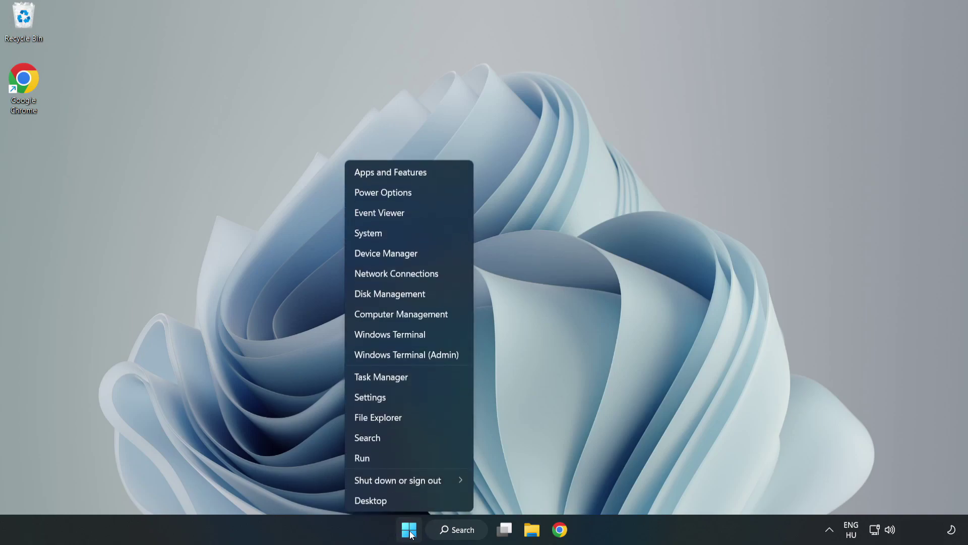
{"action": "left_click", "coordinate": [409, 380]}
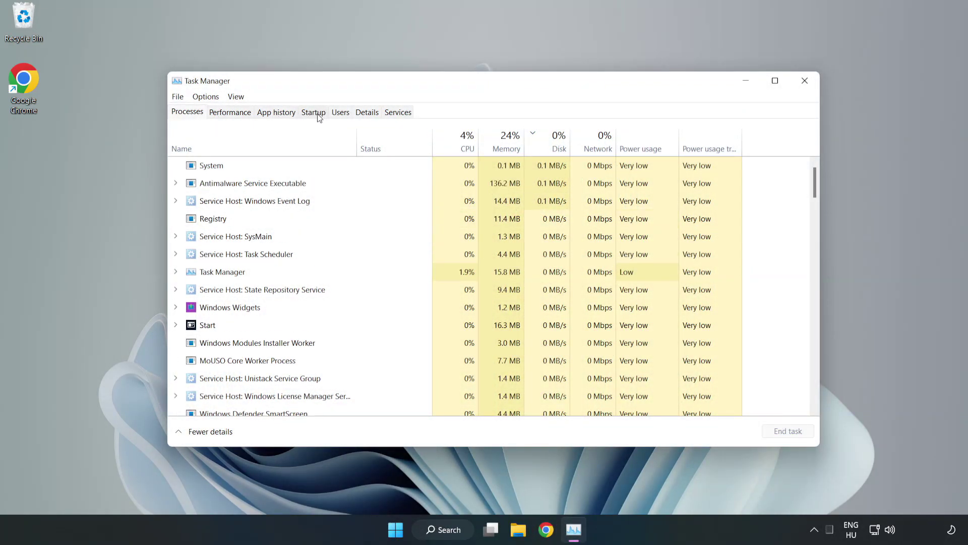
{"action": "left_click", "coordinate": [315, 115]}
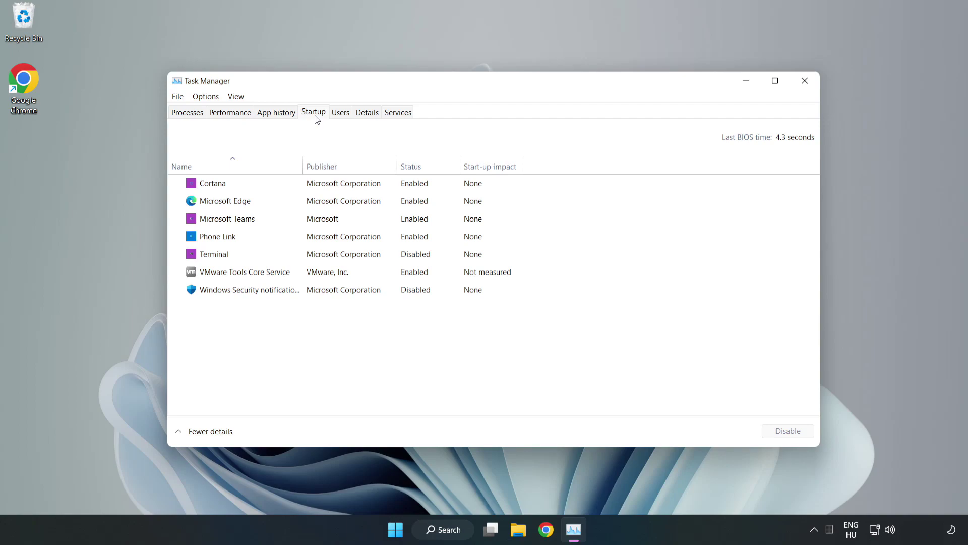
{"action": "left_click", "coordinate": [333, 185]}
{"action": "left_click", "coordinate": [771, 429]}
{"action": "left_click", "coordinate": [422, 202]}
{"action": "left_click", "coordinate": [782, 432]}
{"action": "left_click", "coordinate": [331, 220]}
{"action": "left_click", "coordinate": [785, 434]}
{"action": "left_click", "coordinate": [325, 238]}
{"action": "left_click", "coordinate": [801, 437]}
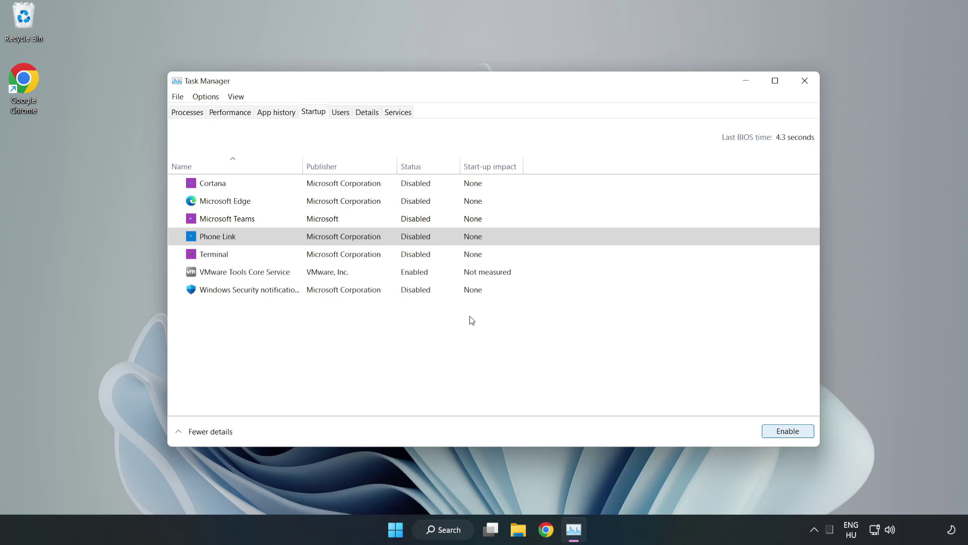
{"action": "left_click", "coordinate": [806, 83]}
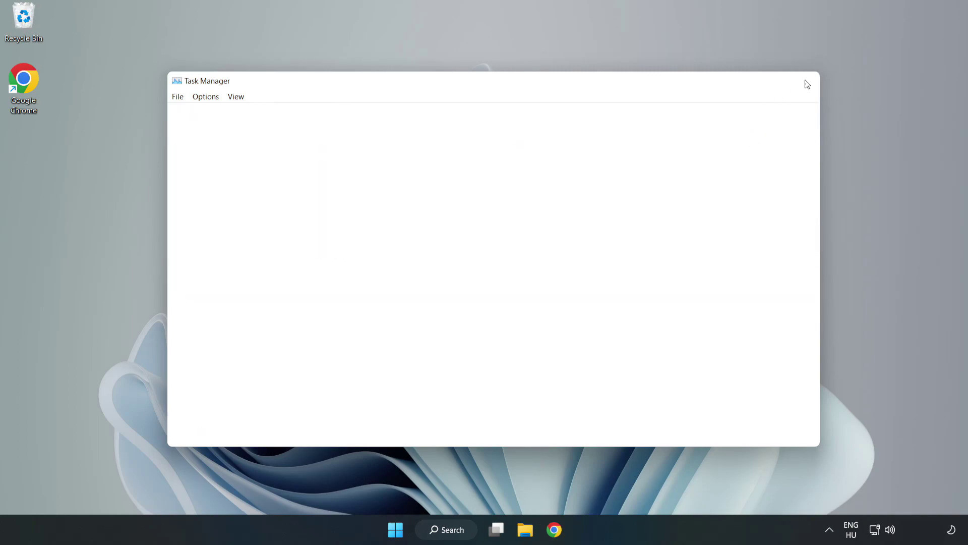
Search Windows for cmd and open Command Prompt as administrator, placing its window near the middle of the screen
{"action": "left_click", "coordinate": [468, 527]}
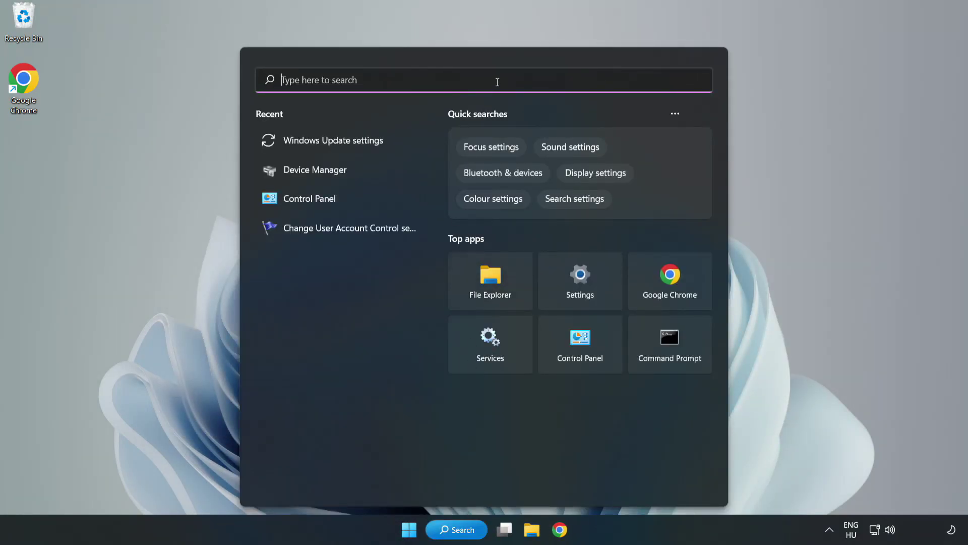
{"action": "type", "text": "cmd"}
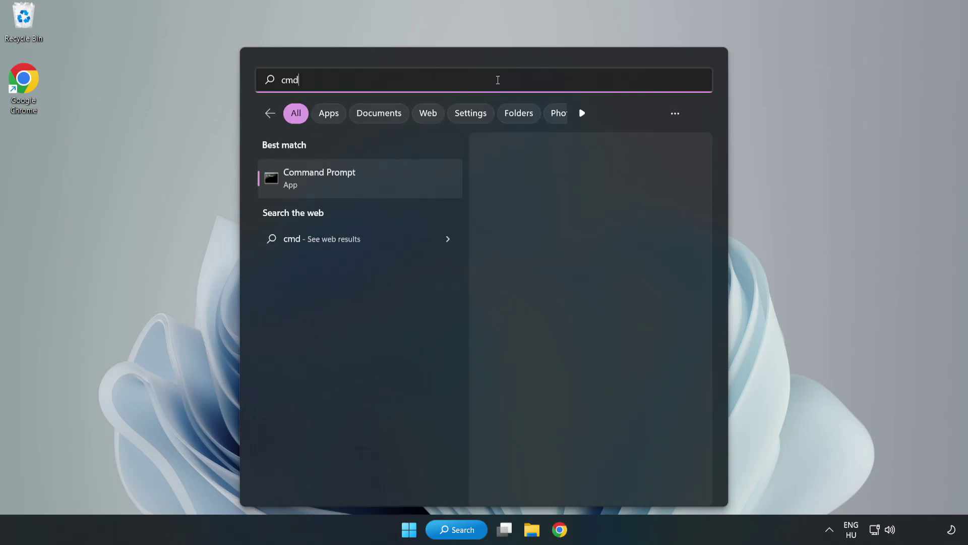
{"action": "right_click", "coordinate": [381, 184]}
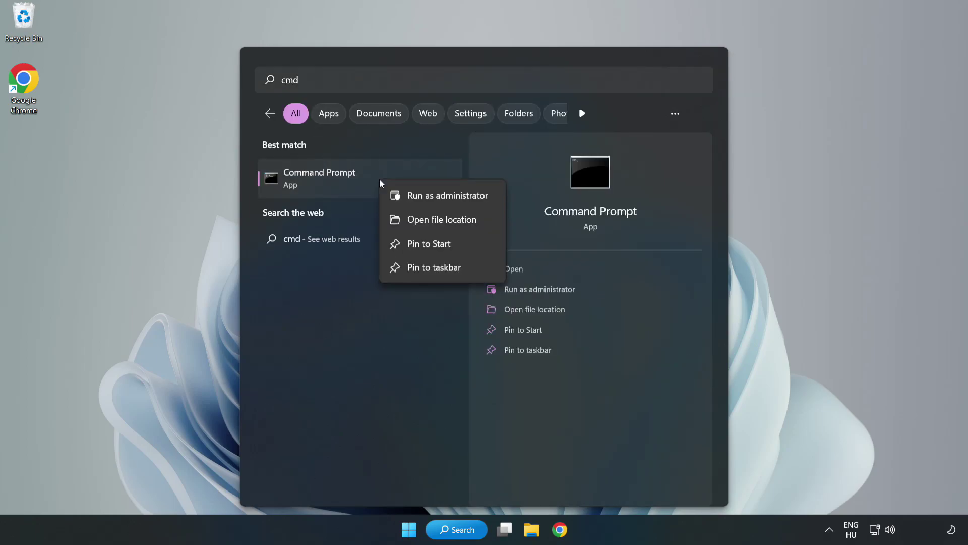
{"action": "left_click", "coordinate": [419, 197]}
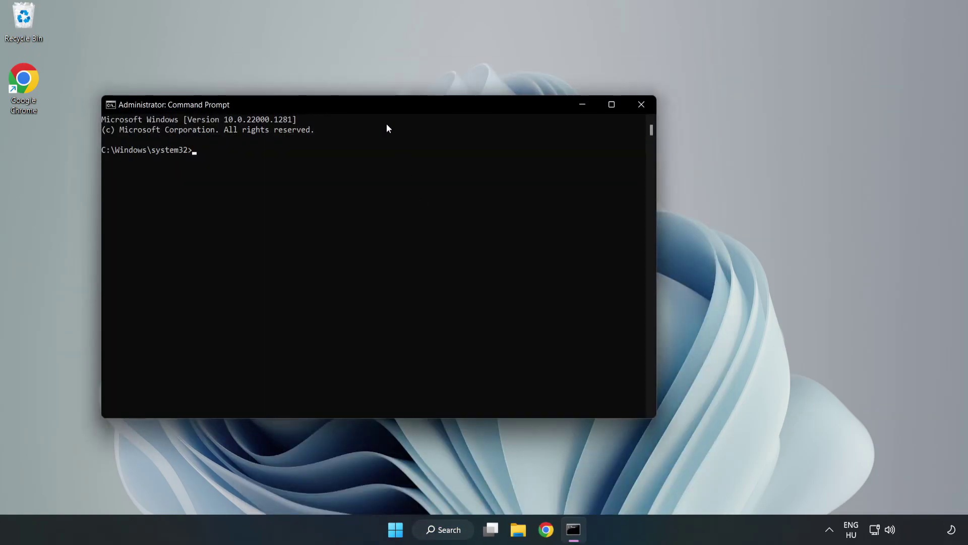
{"action": "left_click_drag", "start_coordinate": [387, 108], "coordinate": [493, 111]}
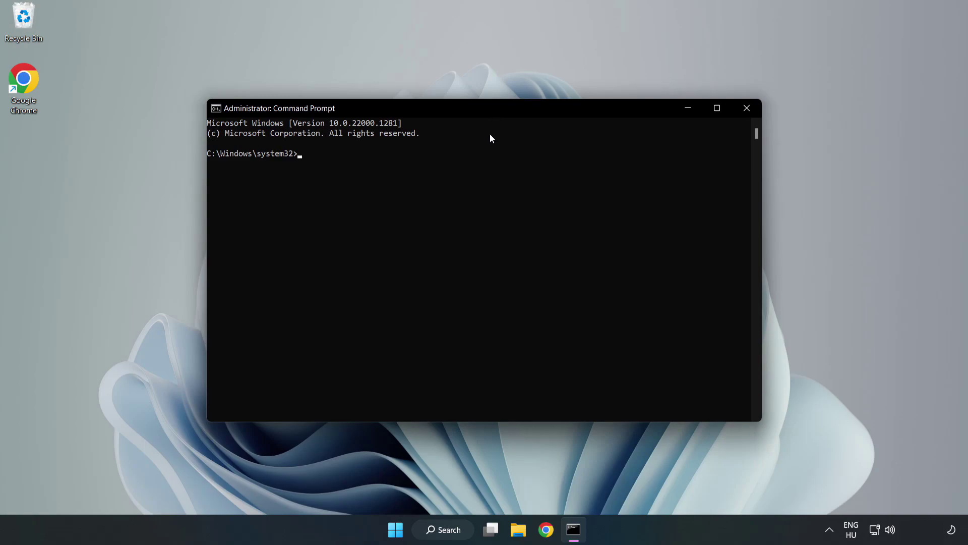
Scan the system files with the command sfc /scannow and close Command Prompt when the scan is complete
{"action": "type", "text": "sfc "}
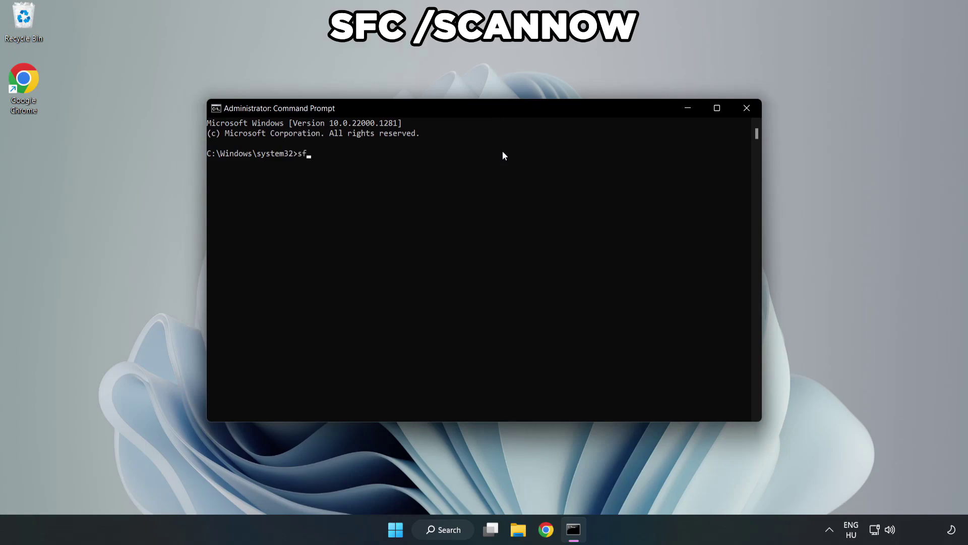
{"action": "type", "text": "/scannow"}
{"action": "key", "text": "Return"}
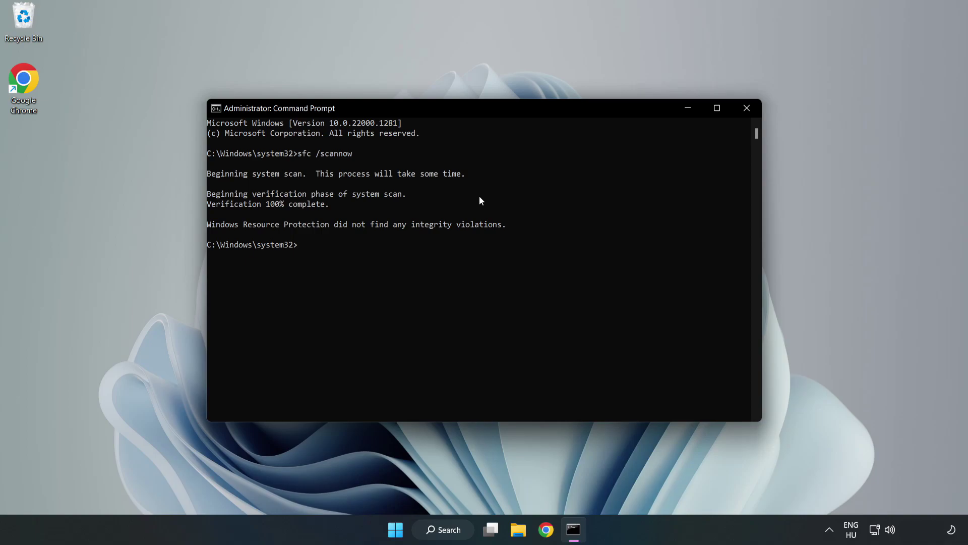
{"action": "left_click", "coordinate": [746, 109]}
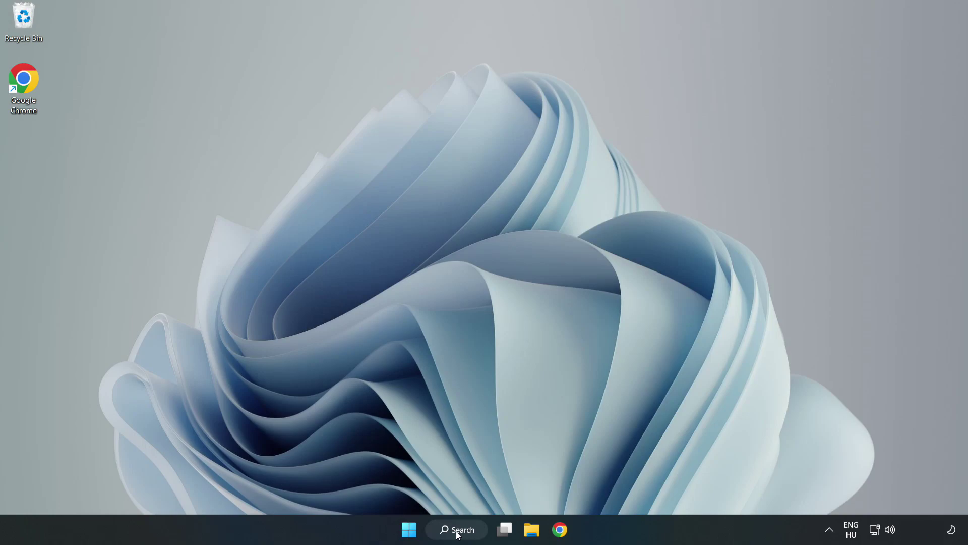
Find and open Windows Security and go to the exclusions page of the virus and threat protection settings
{"action": "left_click", "coordinate": [459, 533]}
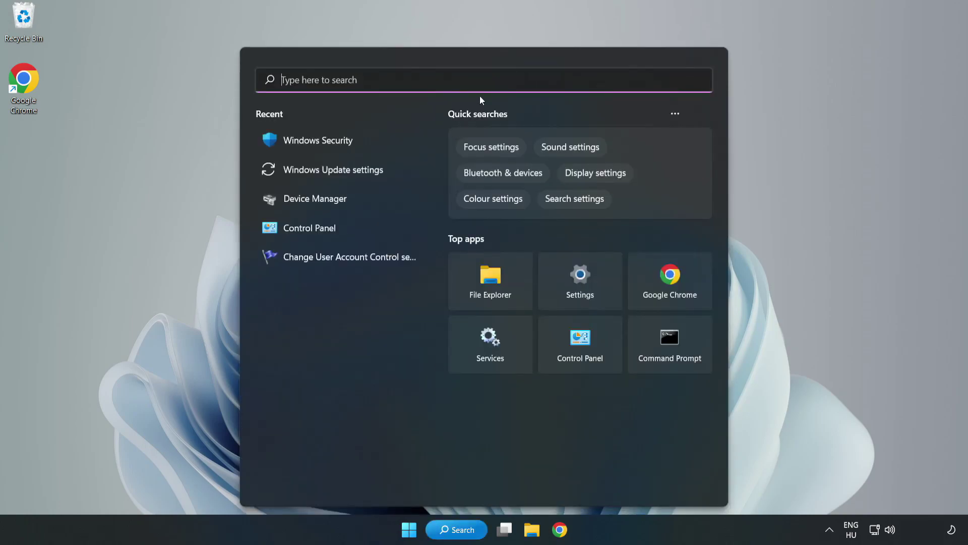
{"action": "type", "text": "security"}
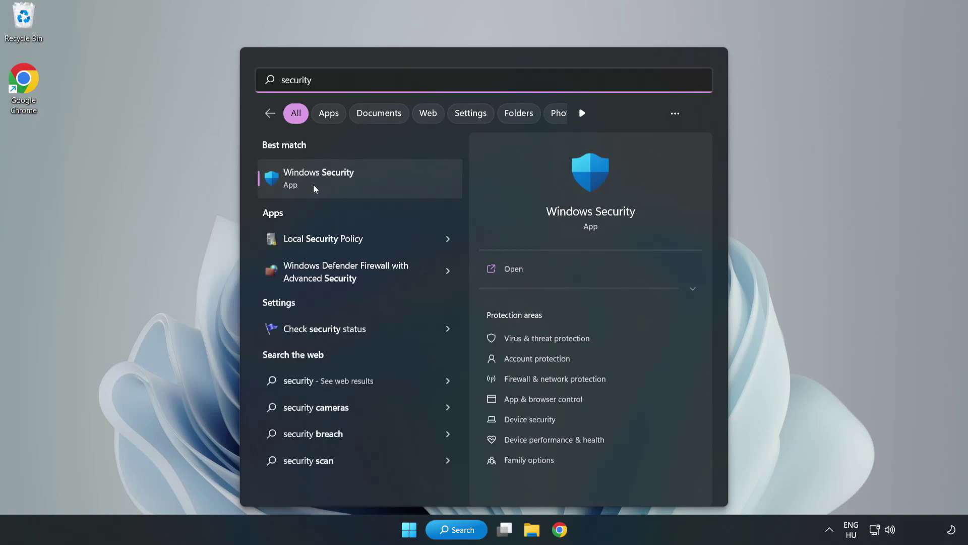
{"action": "left_click", "coordinate": [352, 186]}
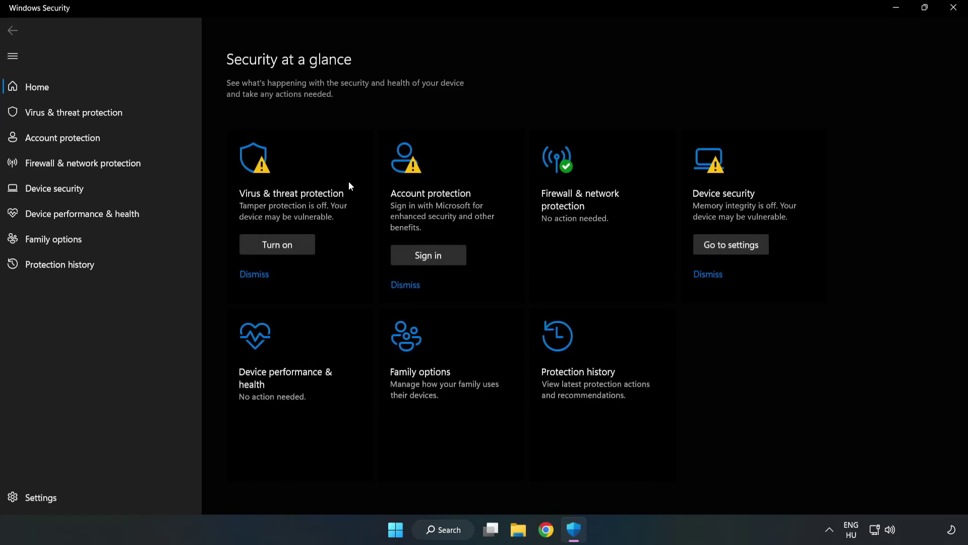
{"action": "left_click", "coordinate": [63, 116]}
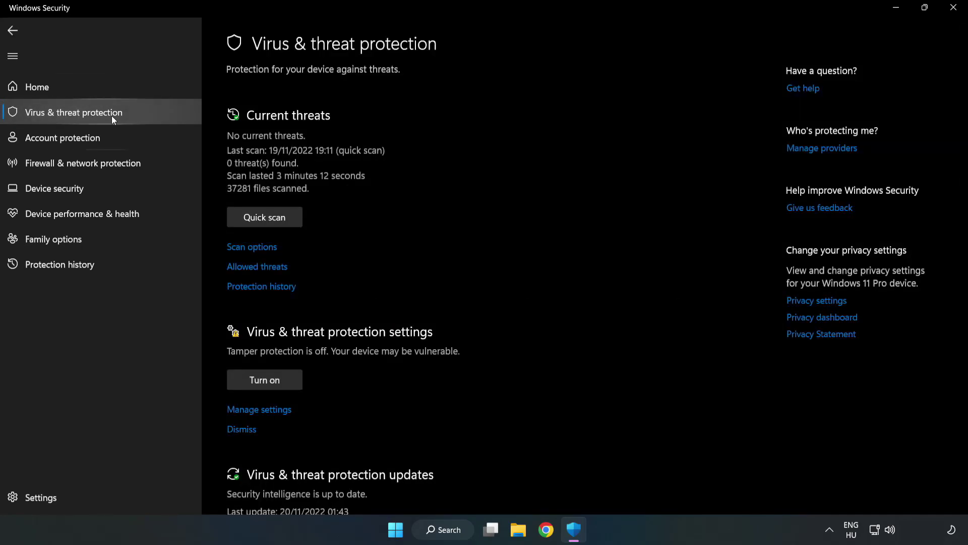
{"action": "scroll", "coordinate": [504, 194], "scroll_direction": "down", "scroll_amount": 3}
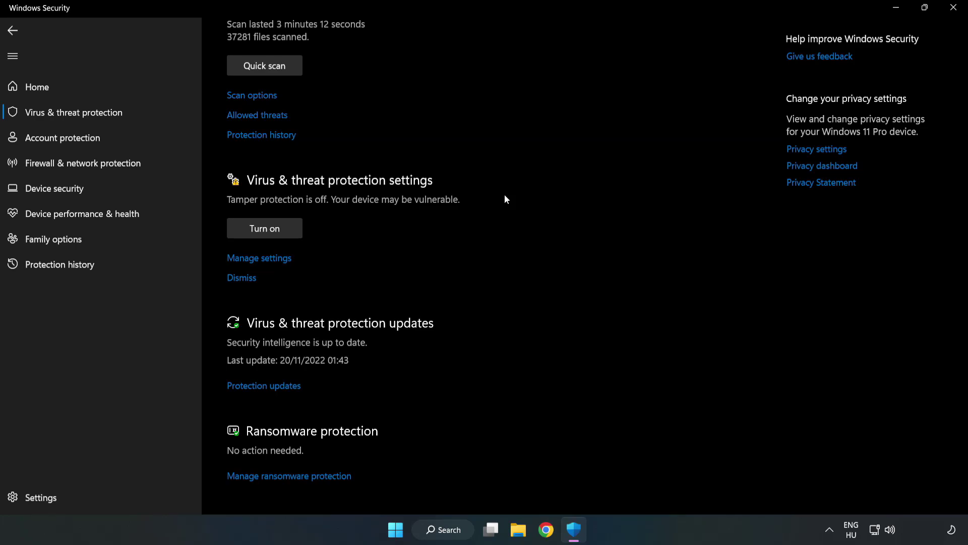
{"action": "left_click", "coordinate": [263, 259]}
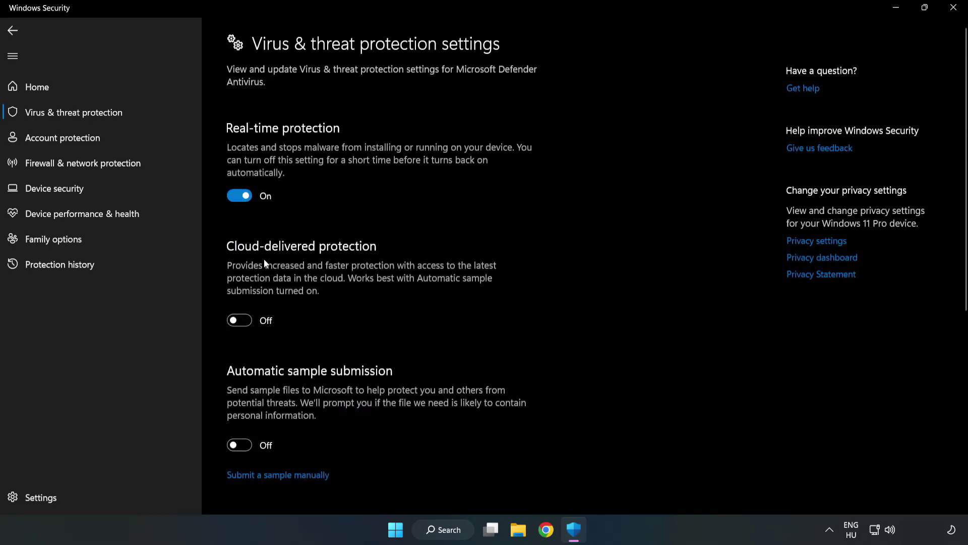
{"action": "scroll", "coordinate": [616, 253], "scroll_direction": "down", "scroll_amount": 6}
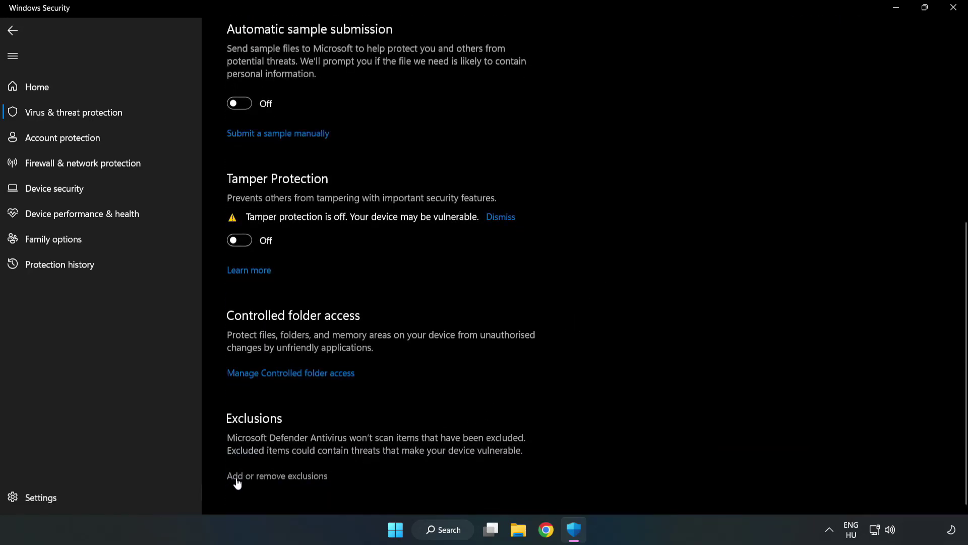
{"action": "left_click", "coordinate": [287, 476]}
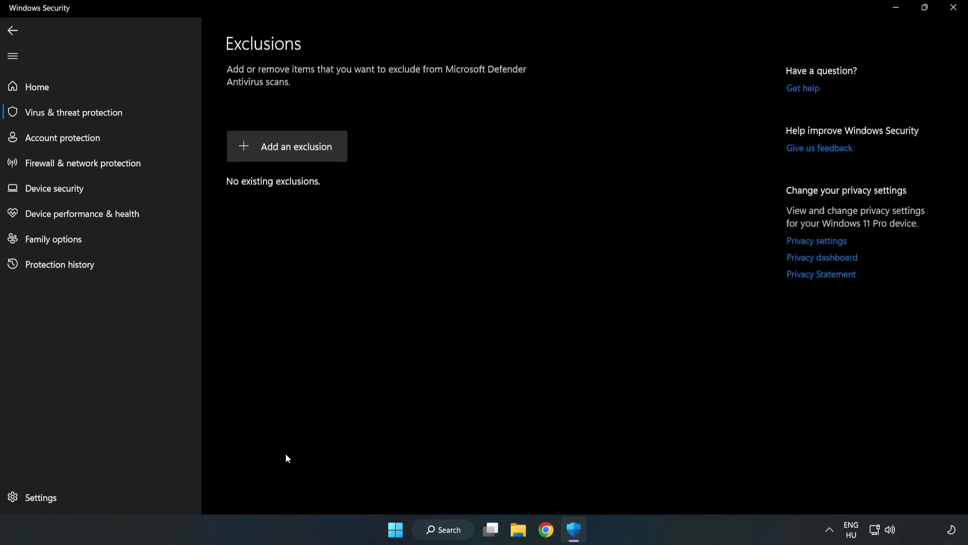
Add a file exclusion for the NOT WORKING APP shortcut in Program Files (x86)\NOT WORKING APP, and close Windows Security
{"action": "left_click", "coordinate": [296, 151]}
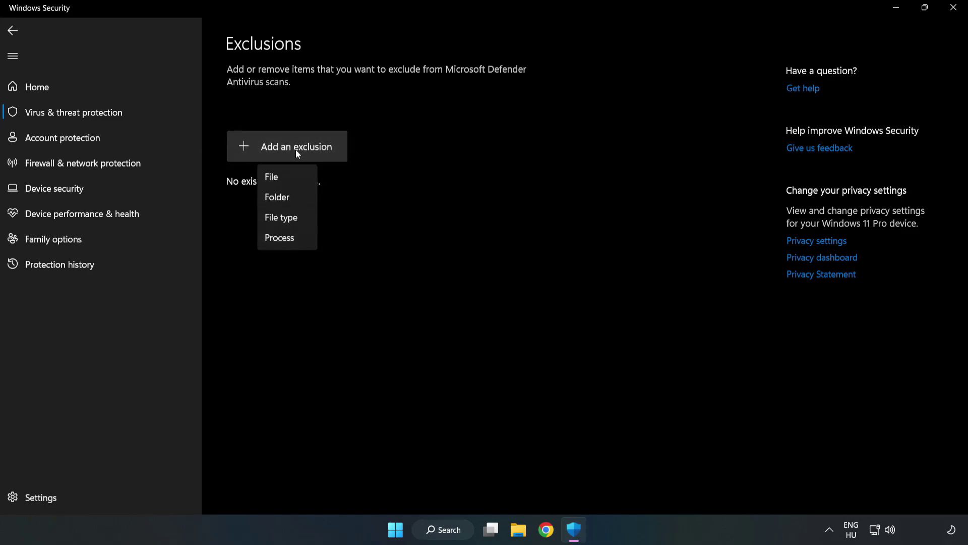
{"action": "left_click", "coordinate": [276, 178]}
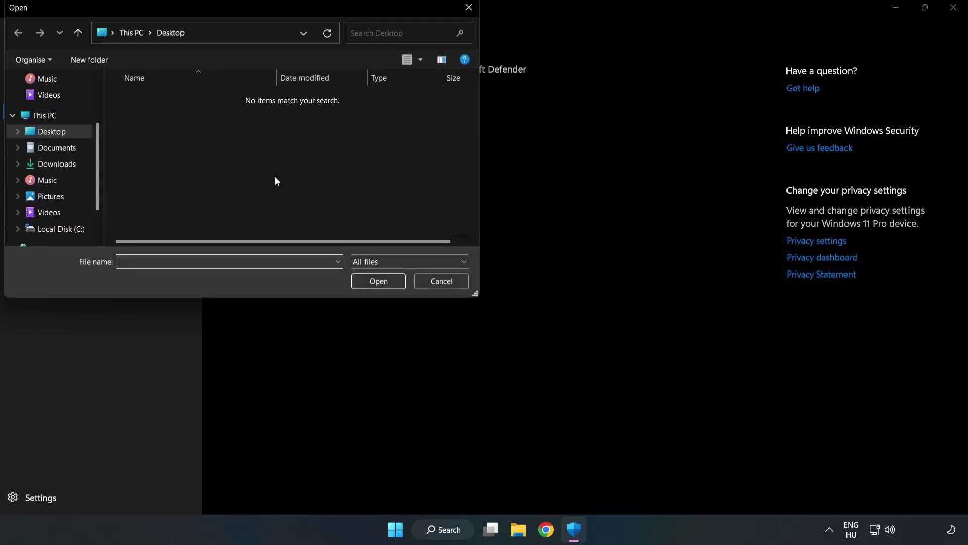
{"action": "left_click_drag", "start_coordinate": [261, 13], "coordinate": [447, 112]}
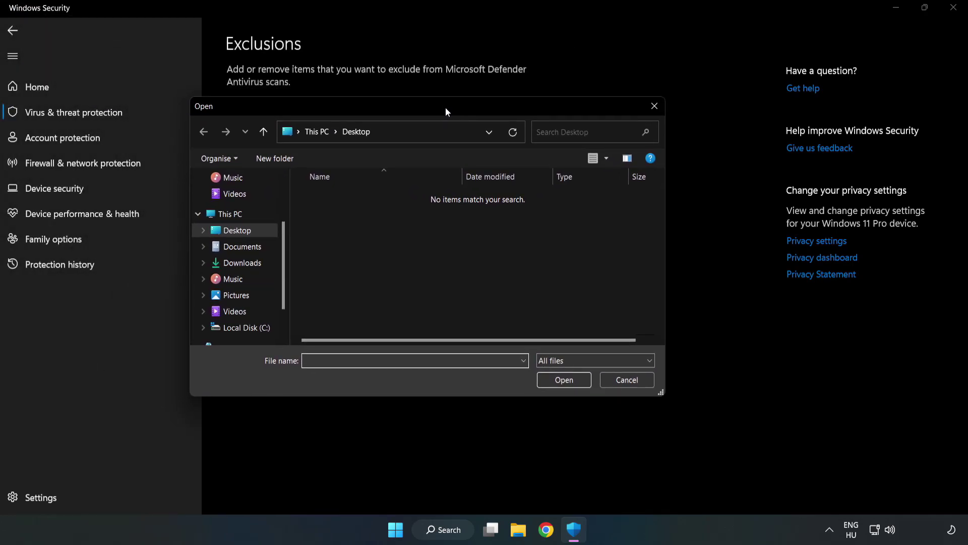
{"action": "left_click", "coordinate": [248, 329]}
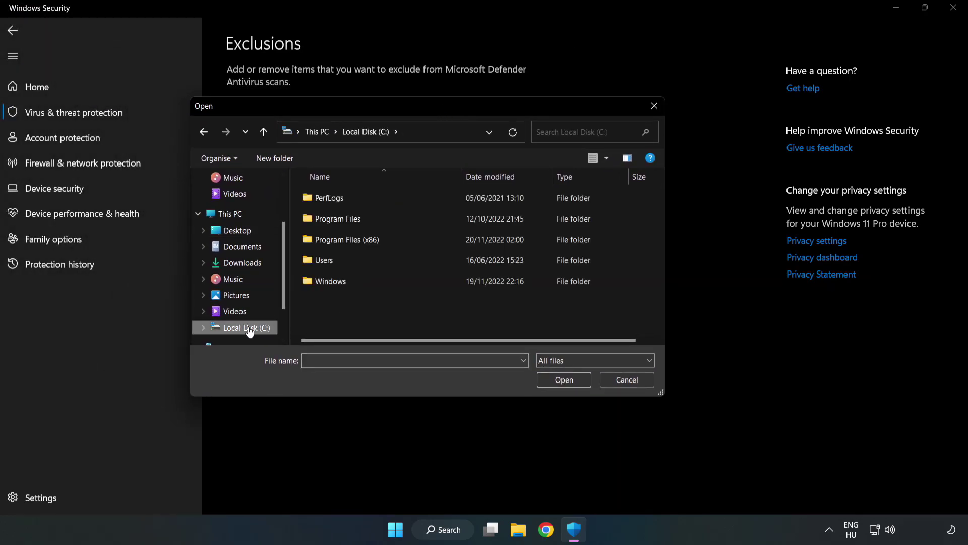
{"action": "double_click", "coordinate": [380, 241]}
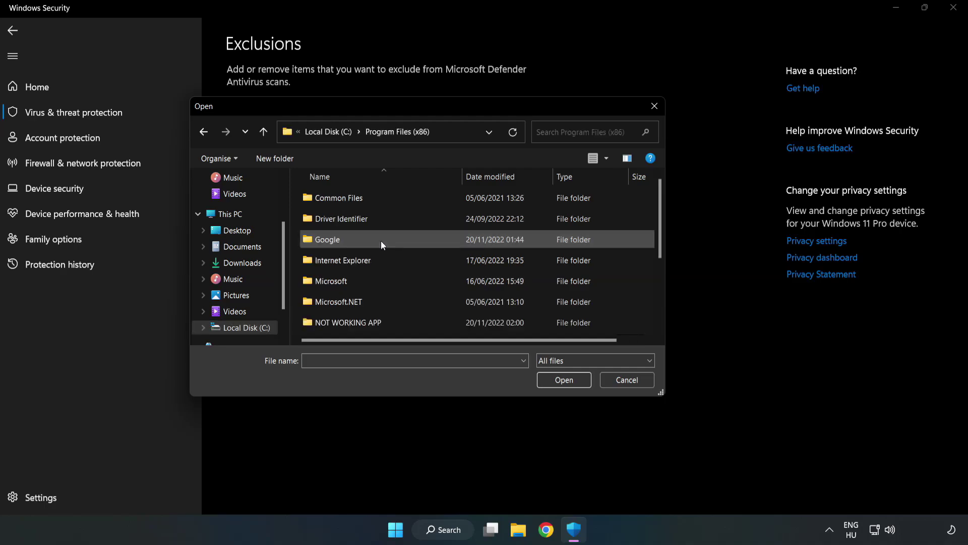
{"action": "double_click", "coordinate": [382, 323]}
{"action": "left_click", "coordinate": [341, 203]}
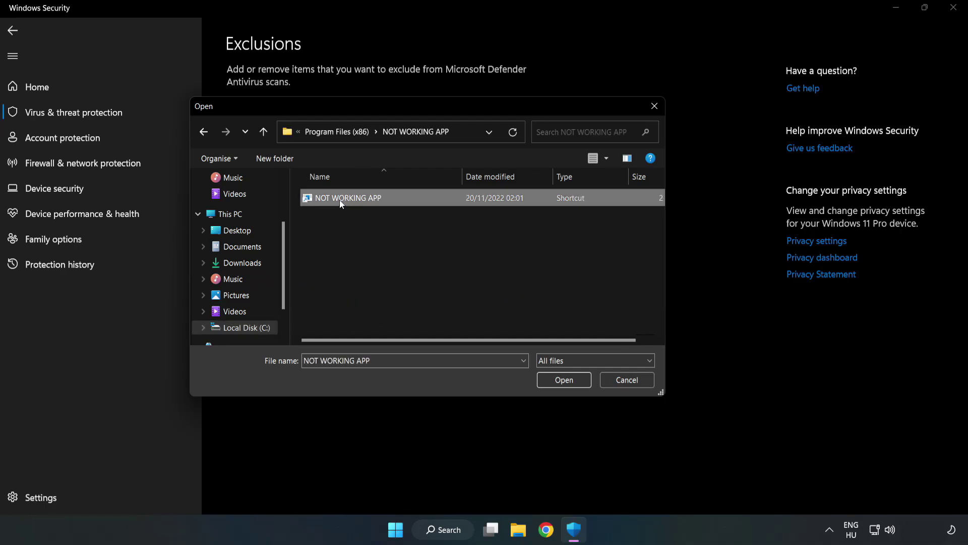
{"action": "left_click", "coordinate": [564, 382]}
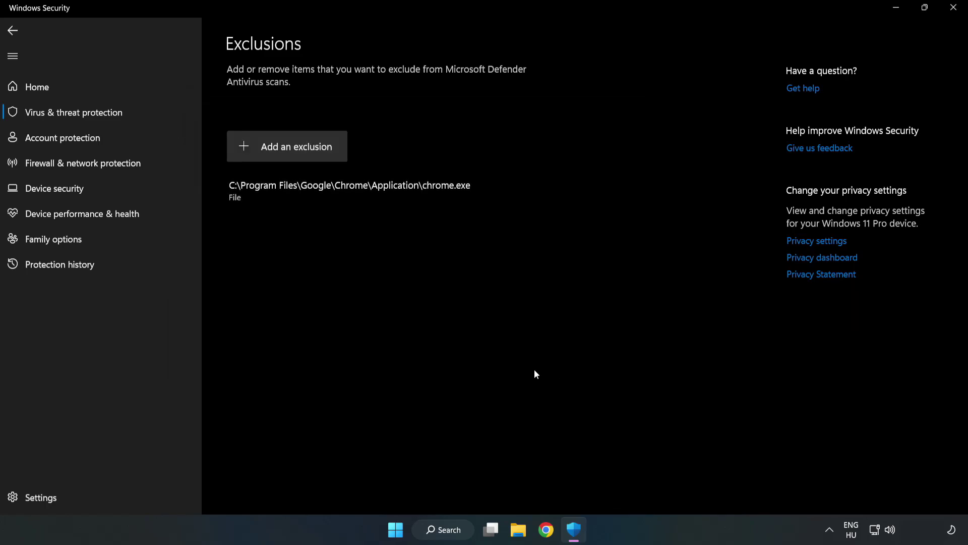
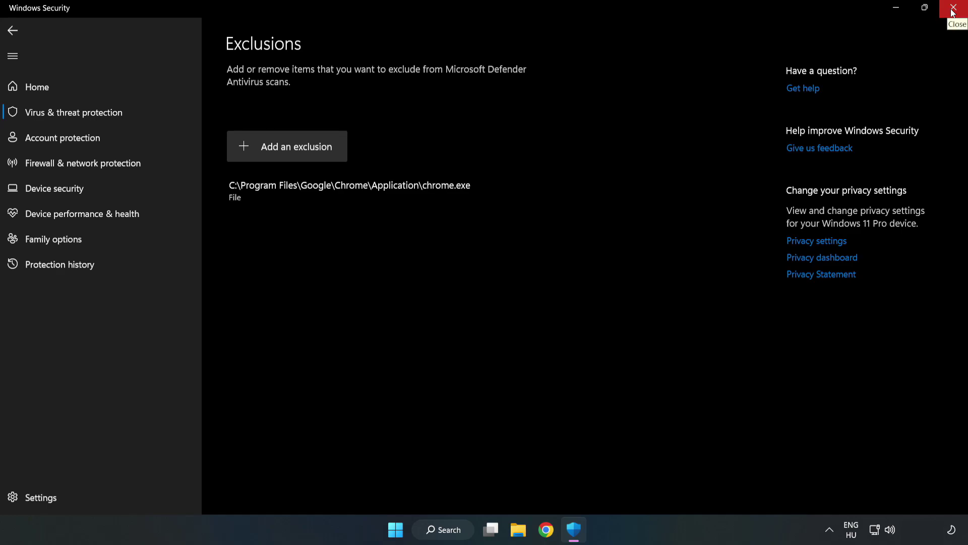
{"action": "left_click", "coordinate": [953, 10]}
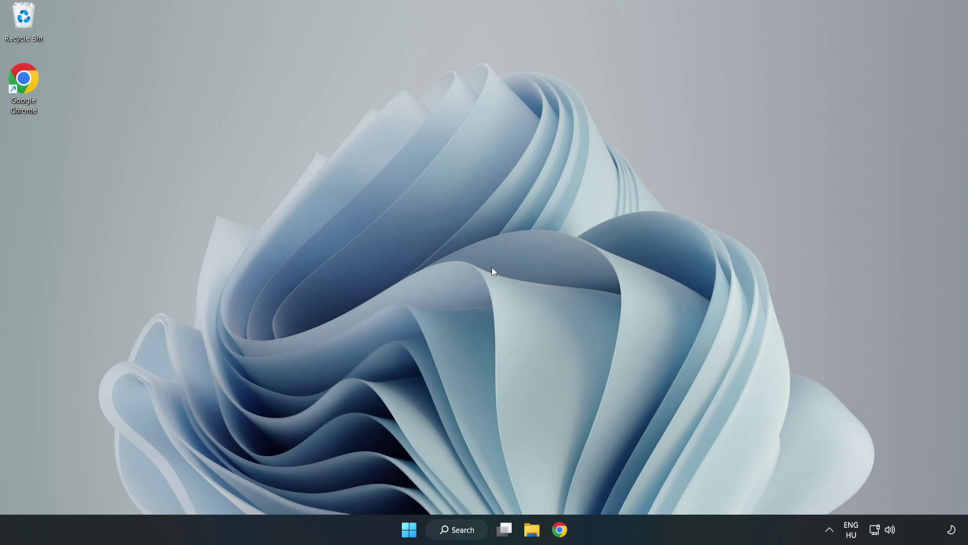
Restart the computer
{"action": "left_click", "coordinate": [409, 529]}
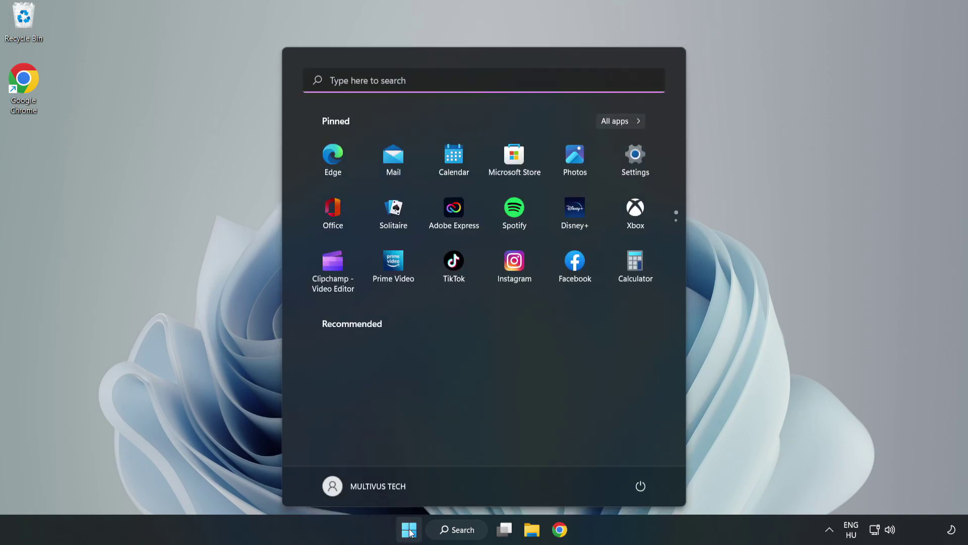
{"action": "left_click", "coordinate": [646, 486]}
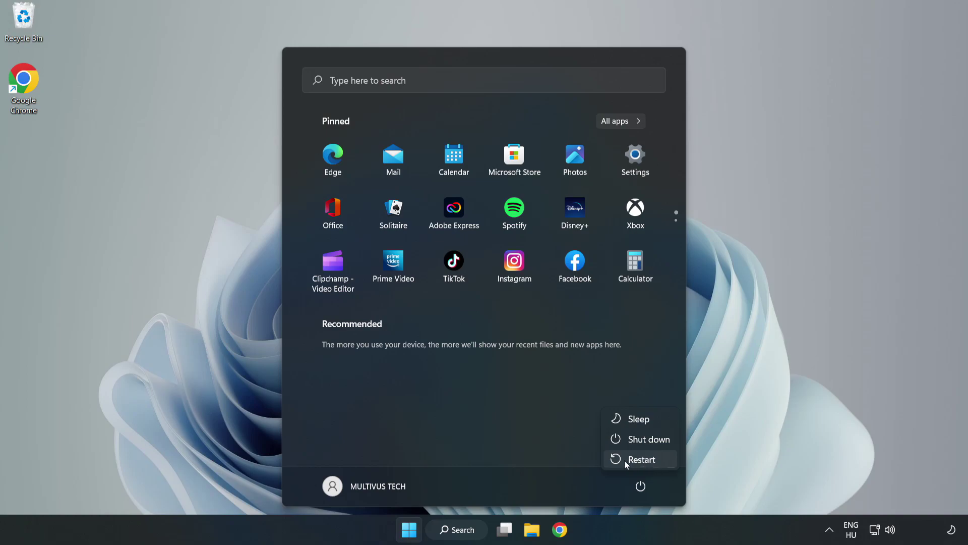